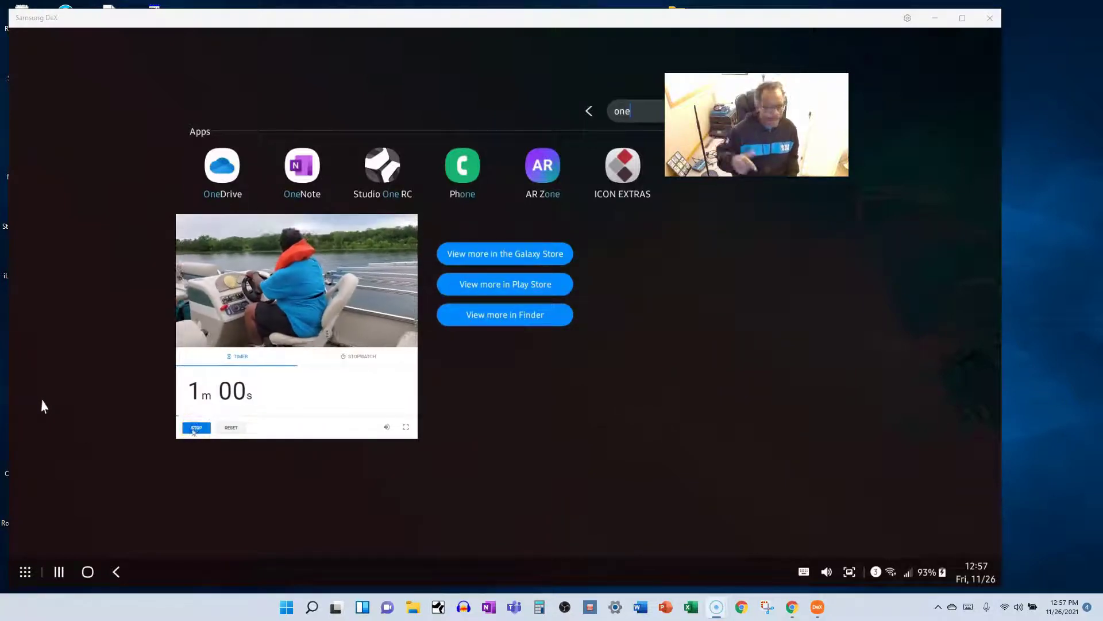
# - Bring up Chrome on the DeX desktop showing the Customer Demo Hub SharePoint home page
pyautogui.click(105, 333)
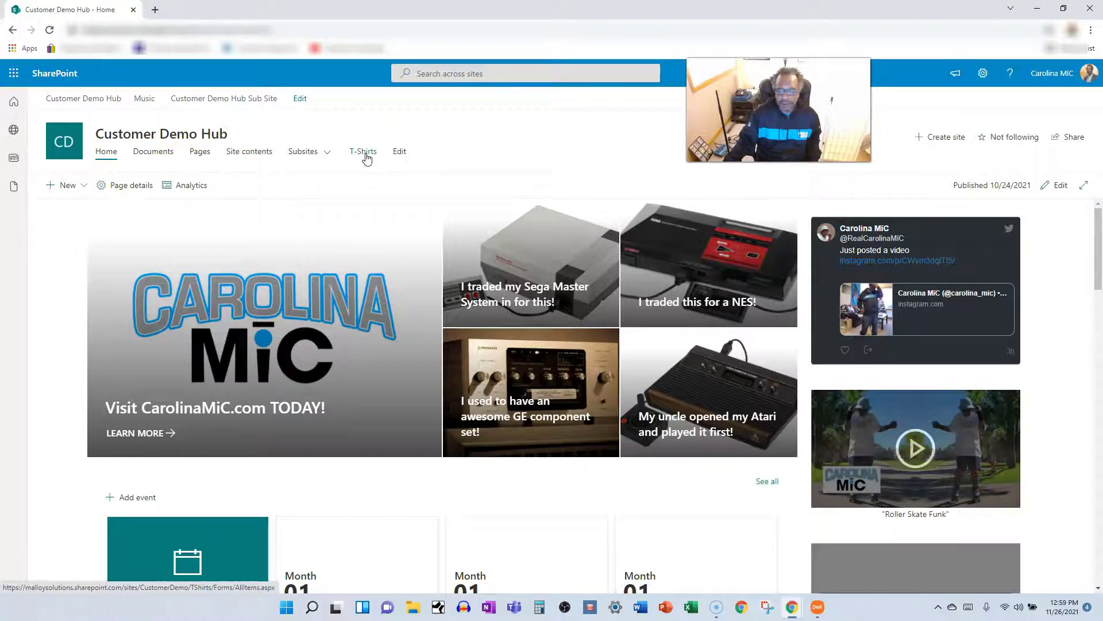
# - Follow the Customer Demo Hub site from its Site contents page
pyautogui.click(983, 74)
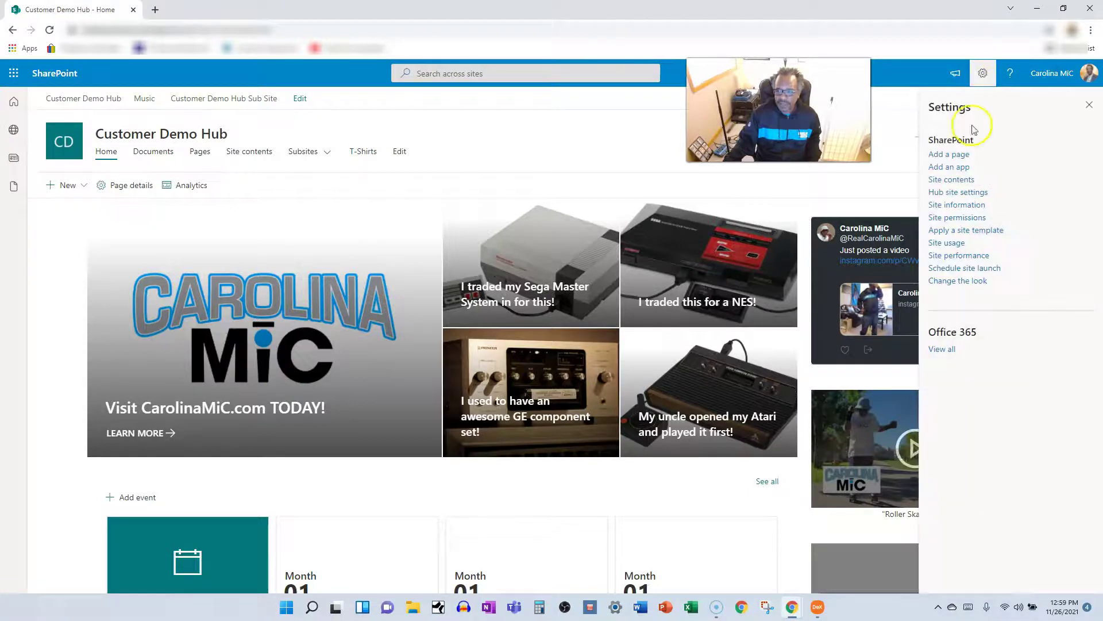
pyautogui.click(951, 180)
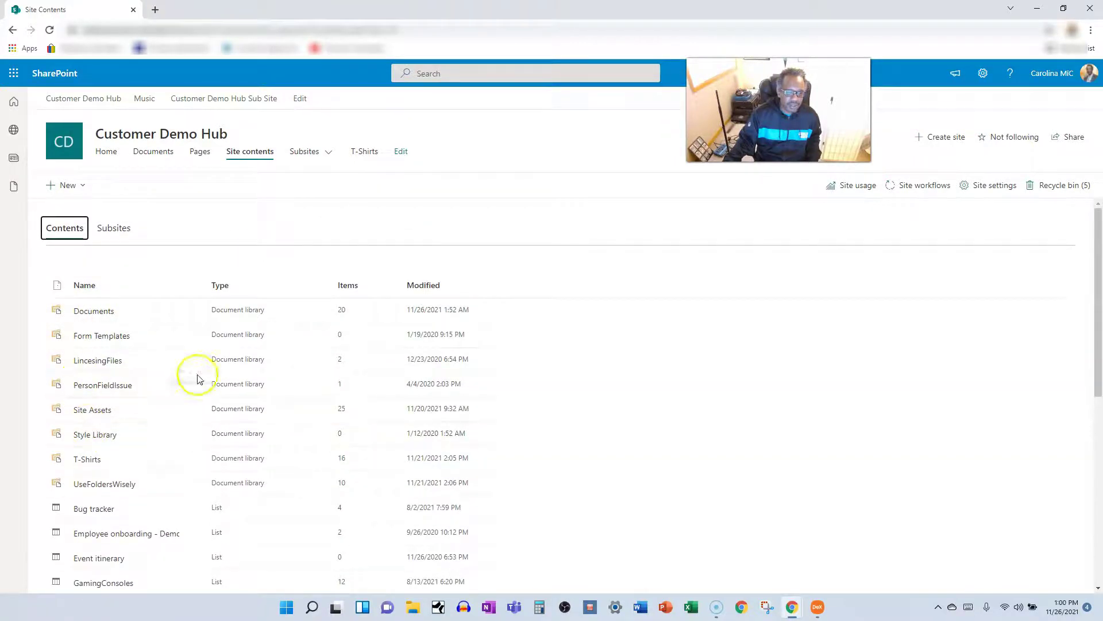
pyautogui.scroll(-2, 95, 414)
pyautogui.scroll(-2, 106, 425)
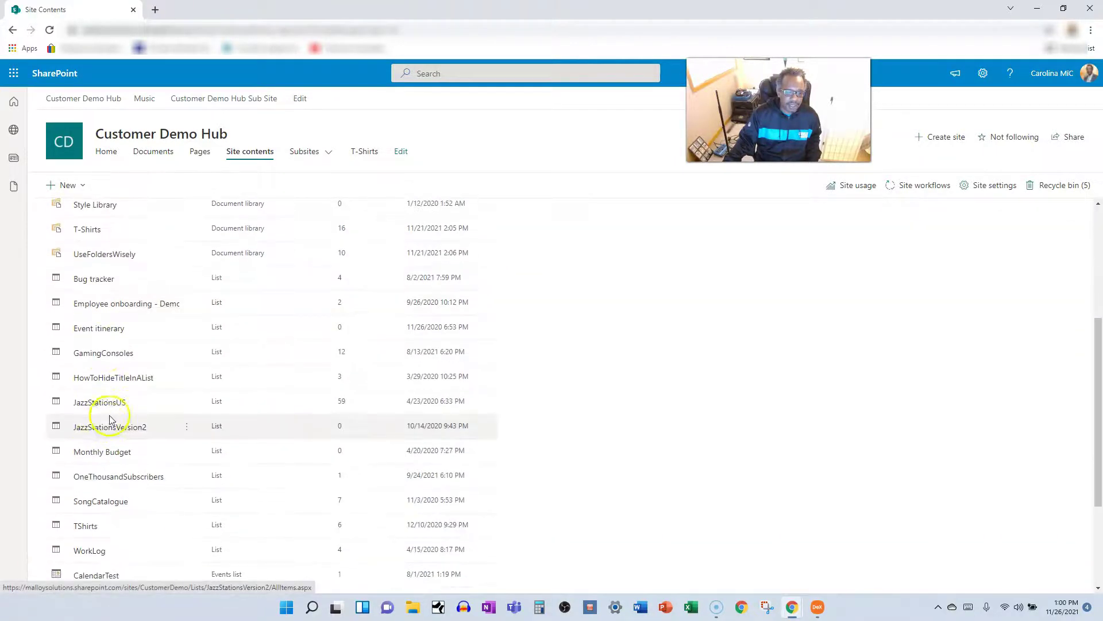
pyautogui.scroll(-3, 122, 408)
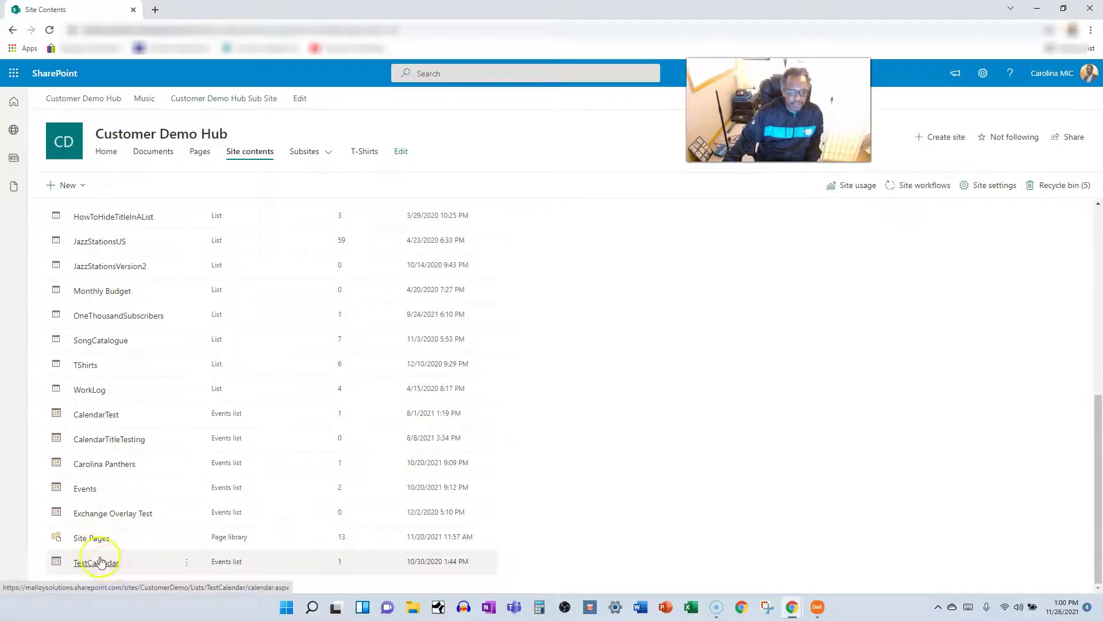
pyautogui.scroll(3, 86, 526)
pyautogui.scroll(4, 138, 380)
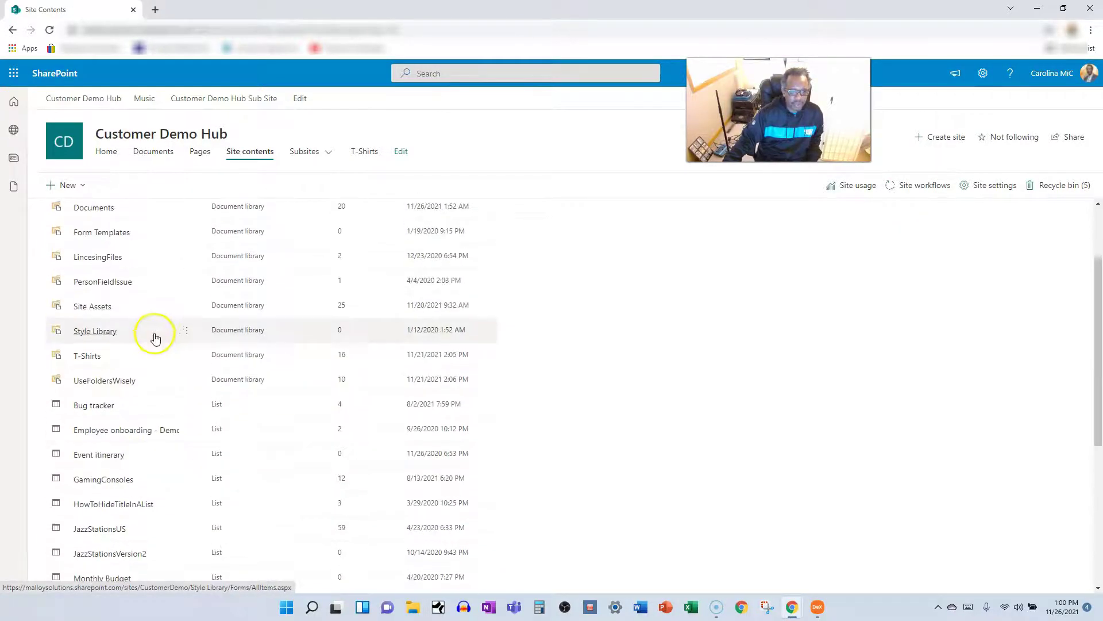
pyautogui.scroll(-2, 98, 319)
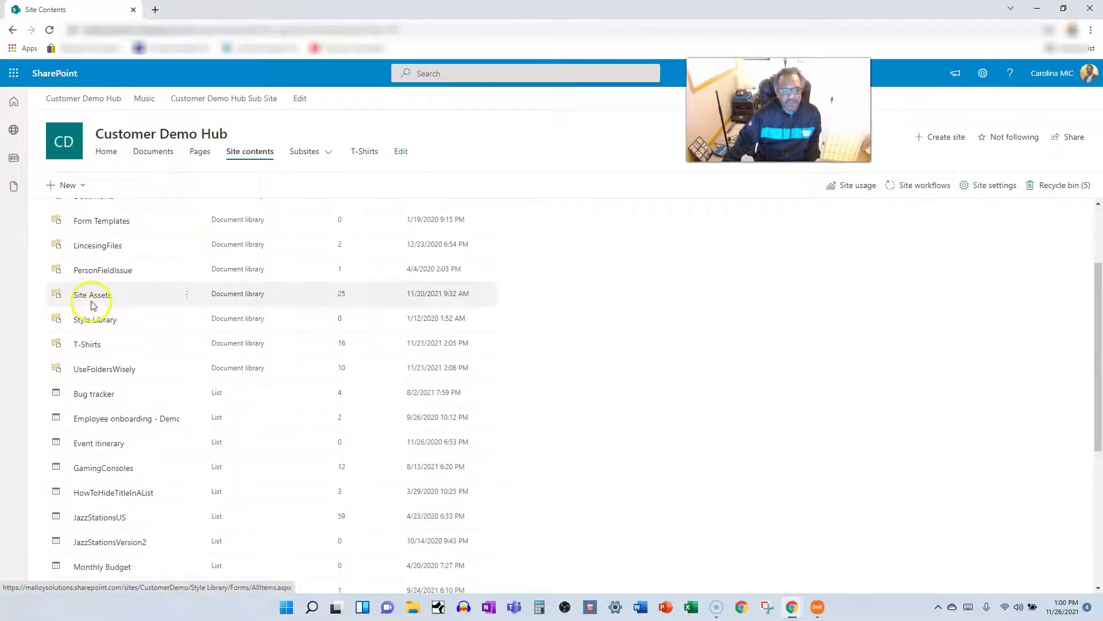
pyautogui.scroll(-5, 94, 313)
pyautogui.scroll(1, 83, 526)
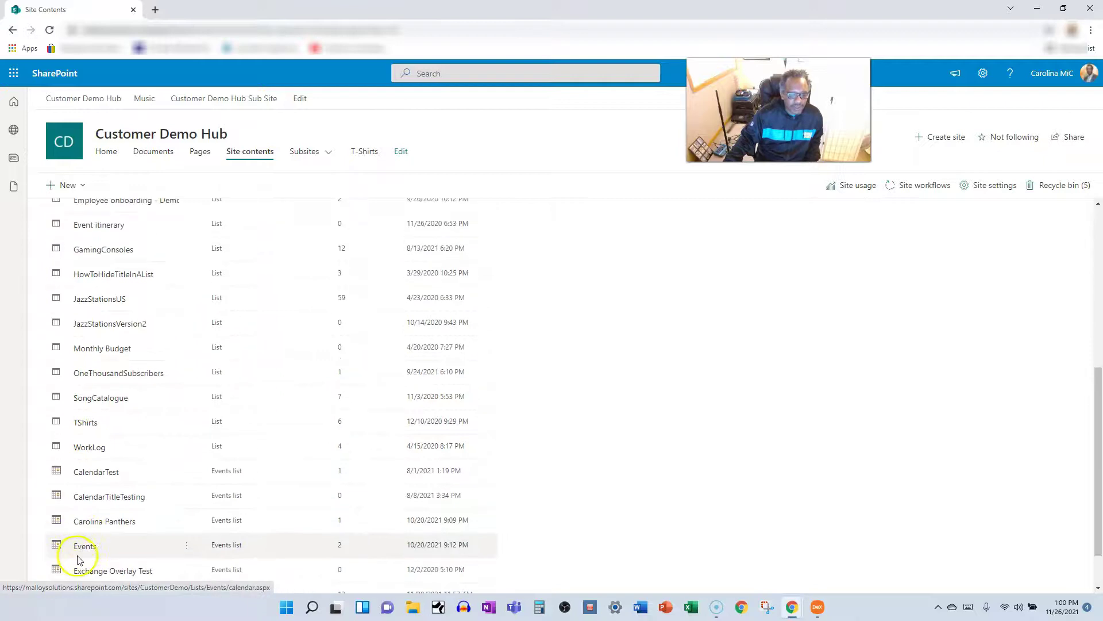
pyautogui.scroll(-1, 84, 540)
pyautogui.scroll(10, 83, 543)
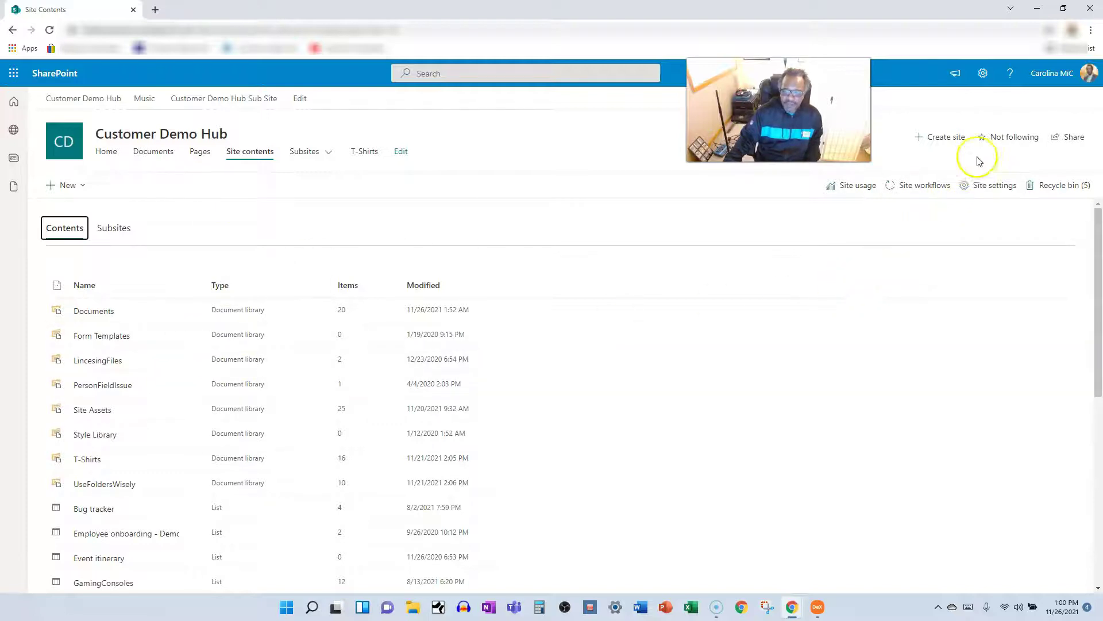
pyautogui.click(985, 141)
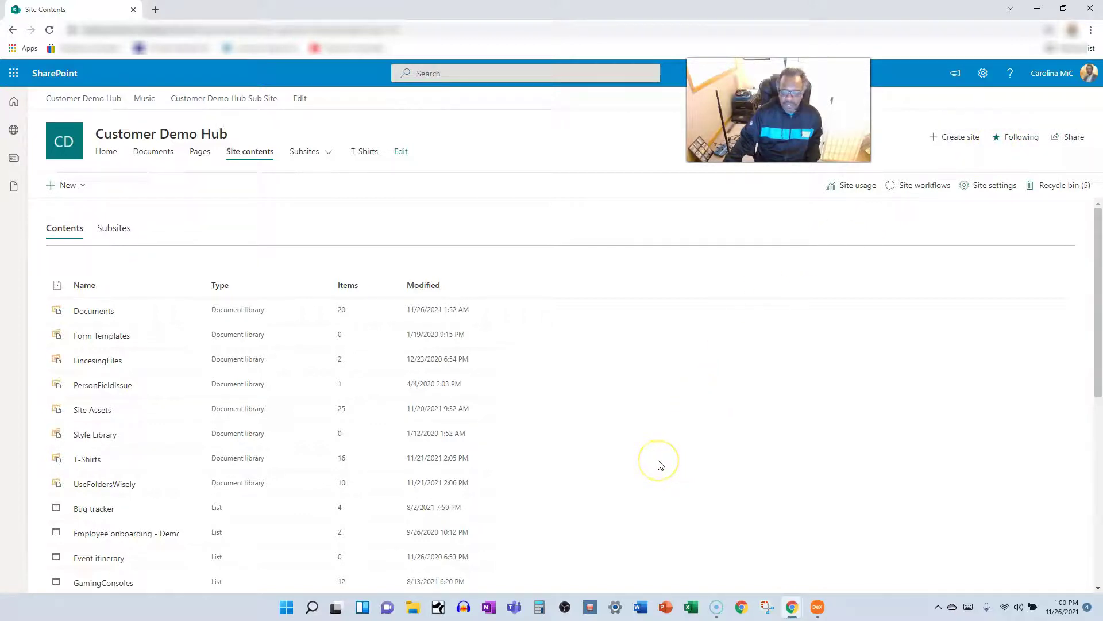
# - Launch the OneDrive app on the Samsung DeX phone desktop
pyautogui.moveTo(817, 611)
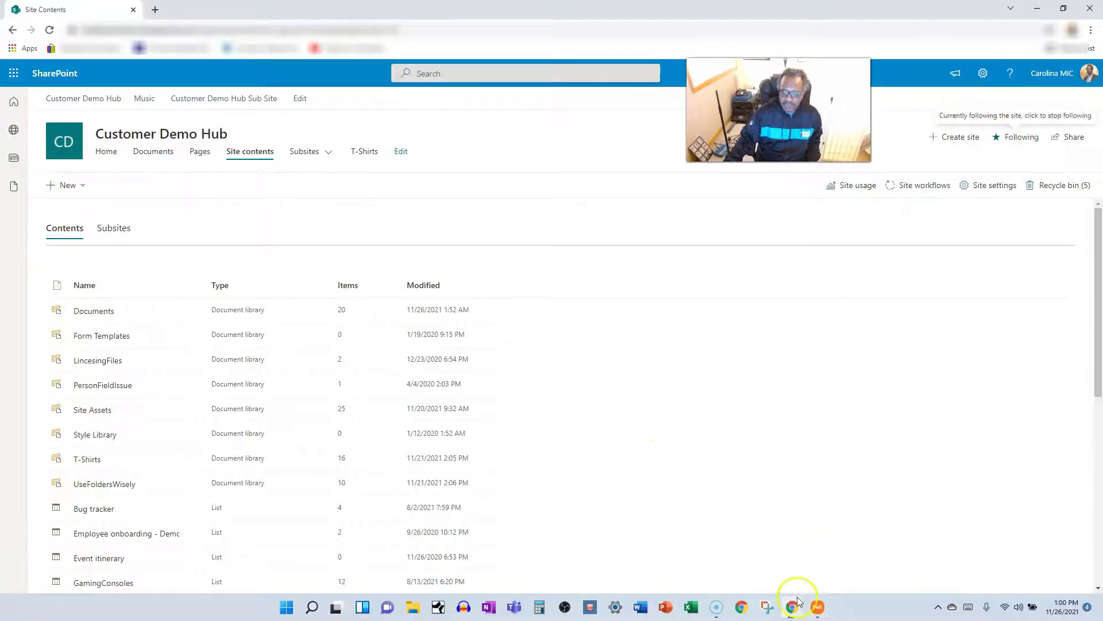
pyautogui.click(818, 607)
pyautogui.click(222, 167)
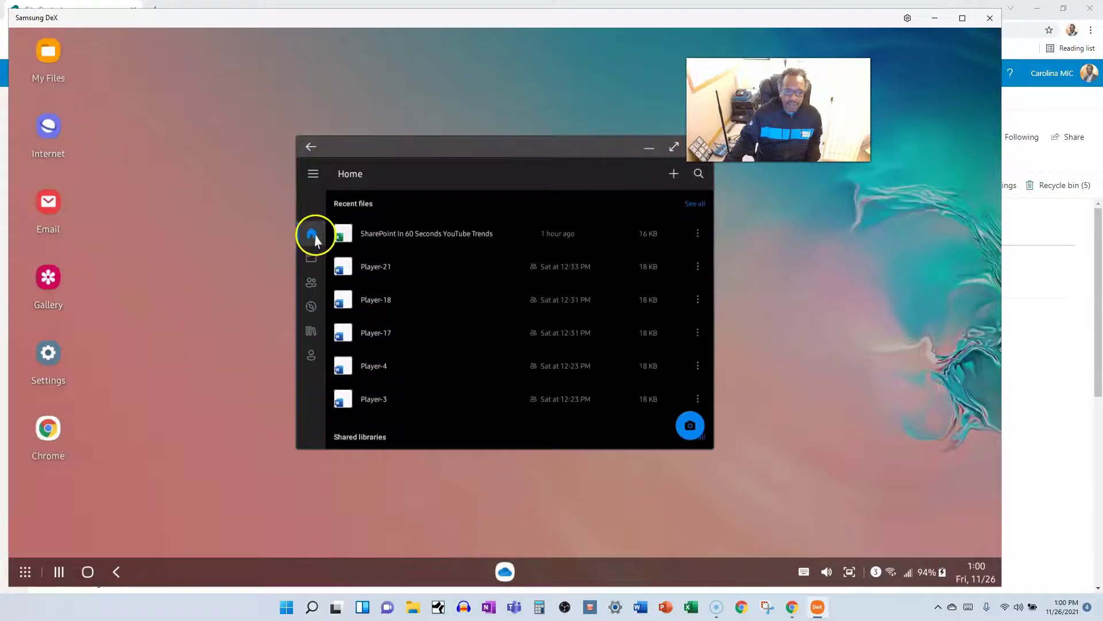
# - Show OneDrive's Shared libraries and enlarge the window, moving it toward the upper left
pyautogui.click(311, 333)
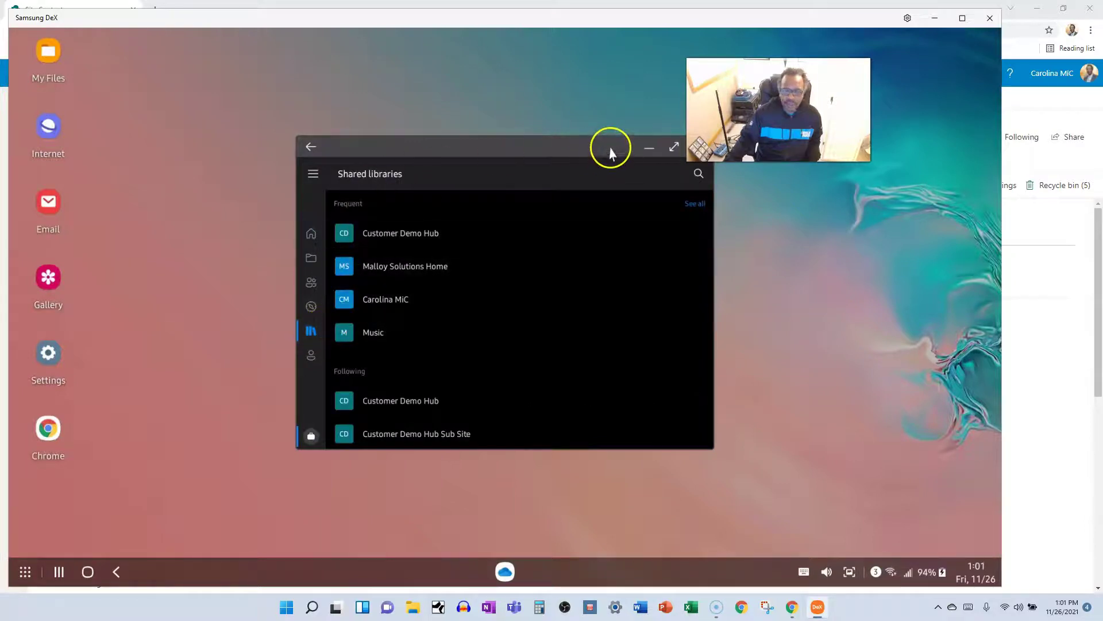
pyautogui.moveTo(585, 151); pyautogui.dragTo(510, 152)
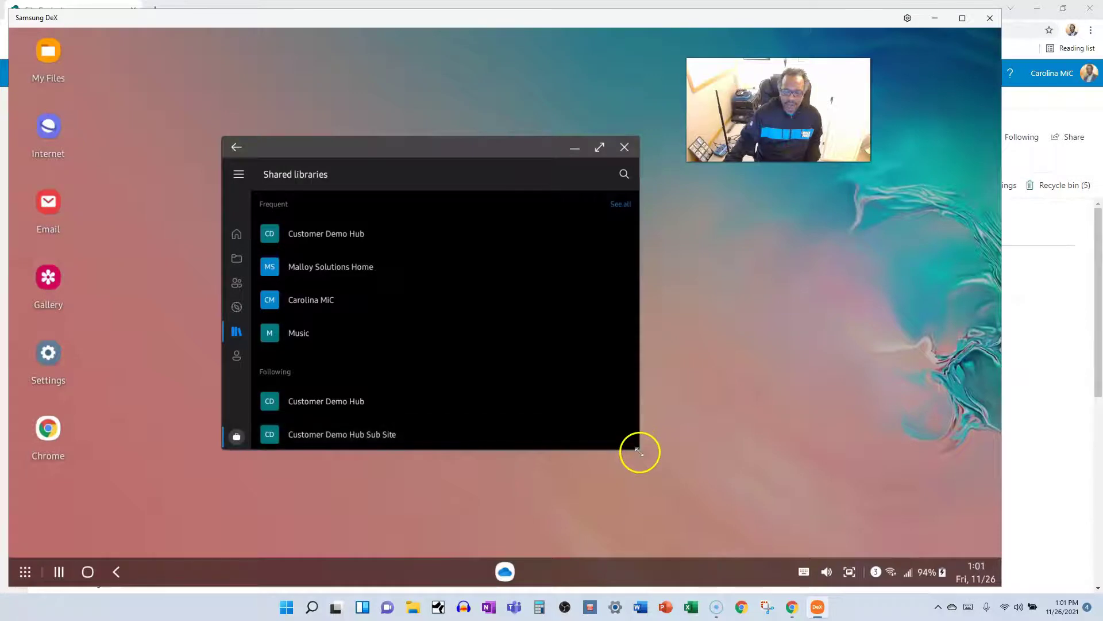
pyautogui.moveTo(638, 450); pyautogui.dragTo(819, 546)
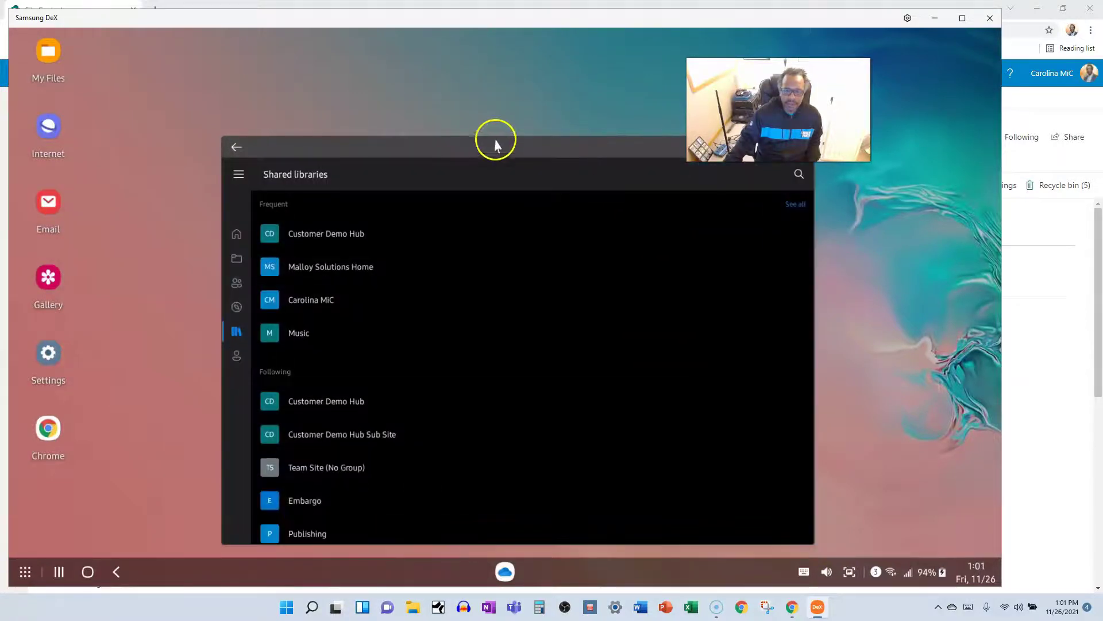
pyautogui.moveTo(487, 147); pyautogui.dragTo(349, 57)
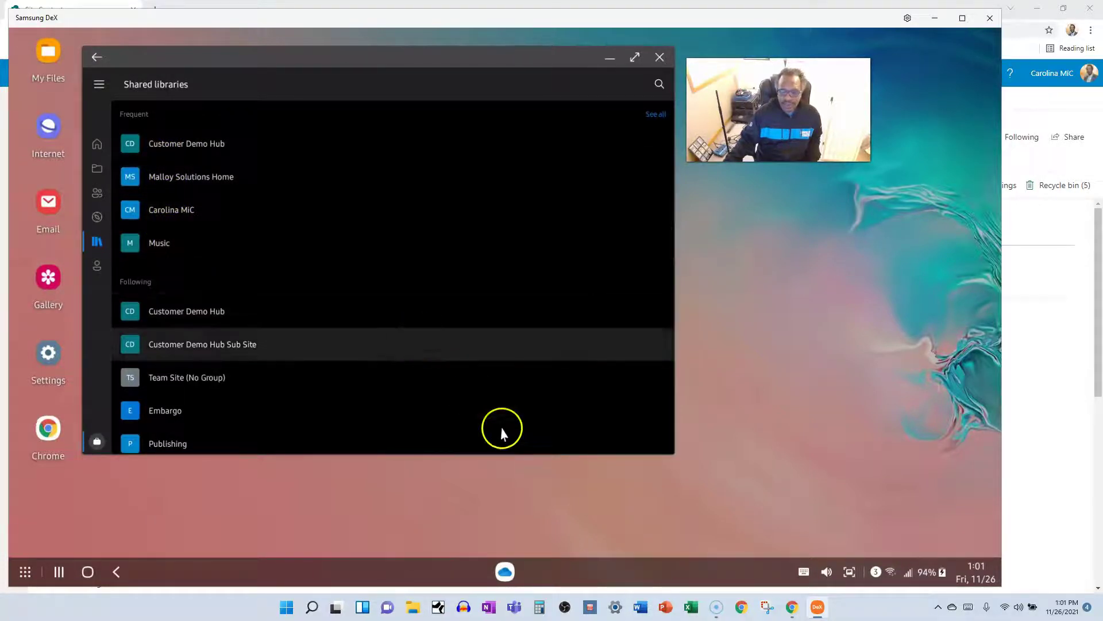
pyautogui.moveTo(797, 614)
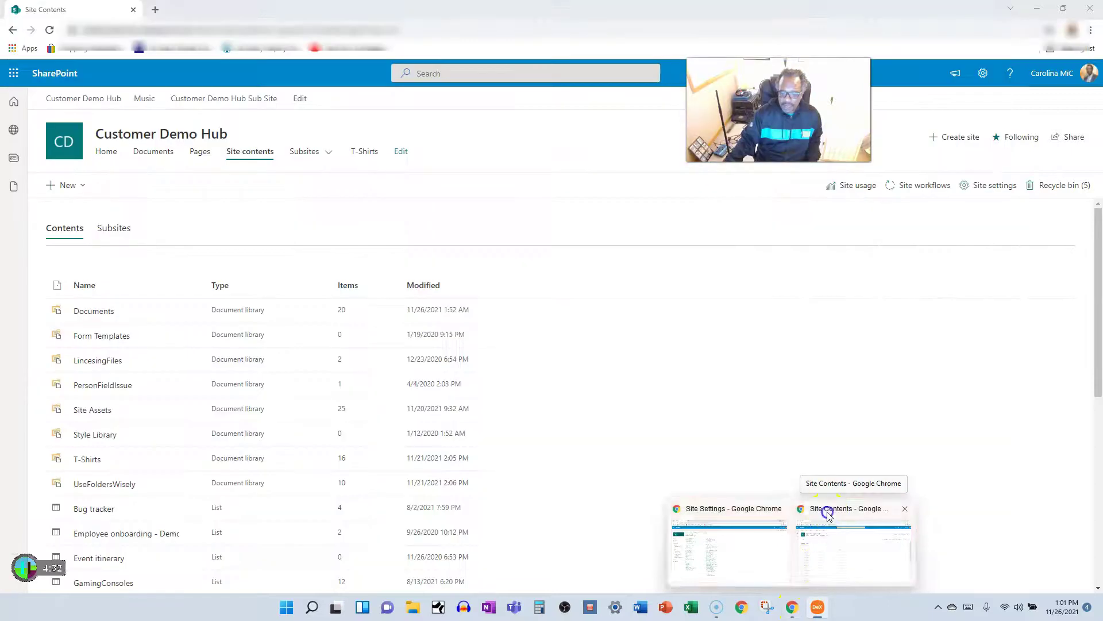
pyautogui.click(827, 512)
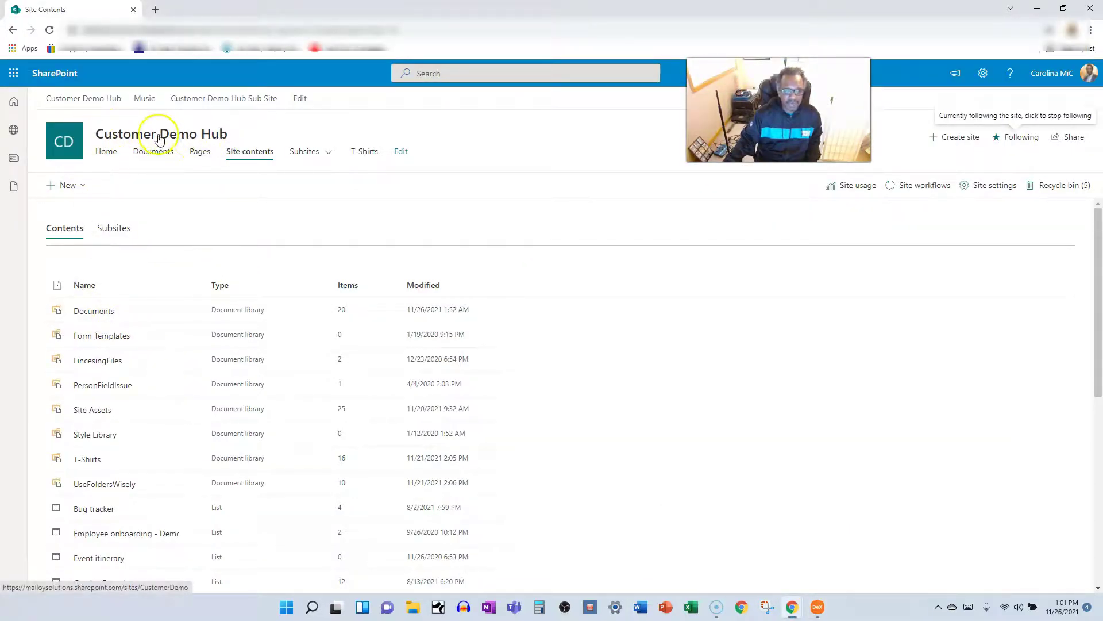
pyautogui.click(1037, 8)
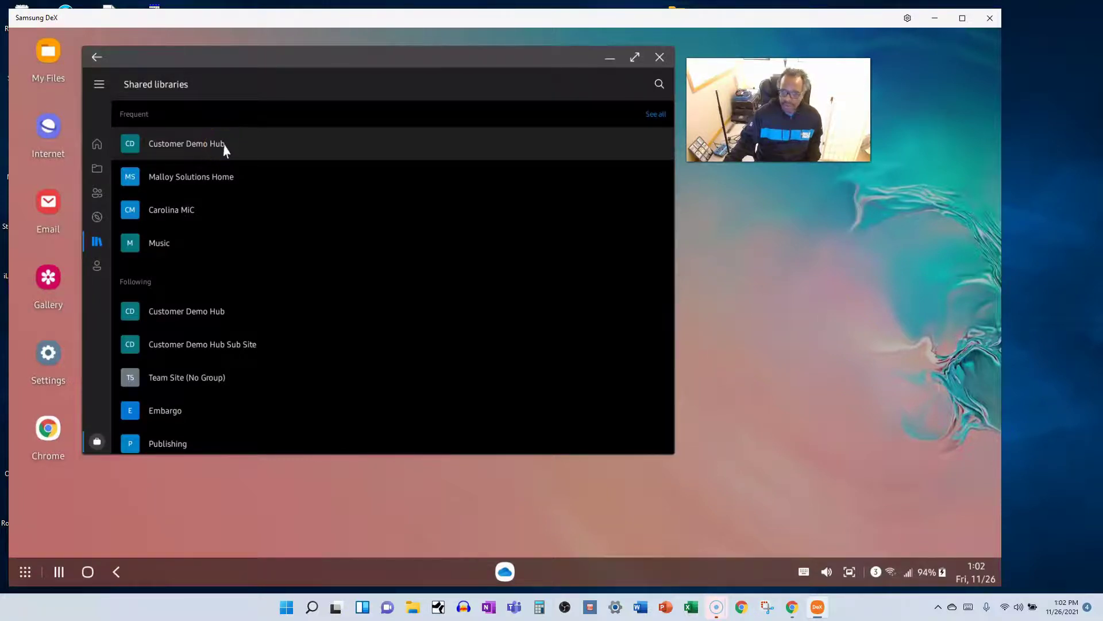
# - Browse Customer Demo Hub's T-Shirts library in OneDrive, scrolling through its Player Word files
pyautogui.click(188, 147)
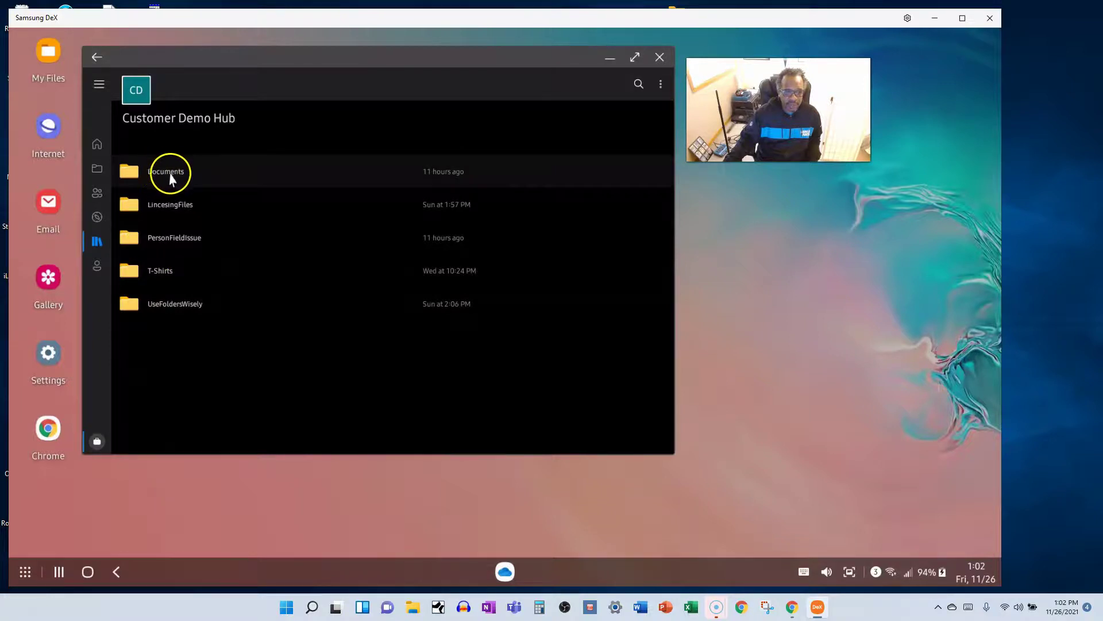
pyautogui.click(160, 275)
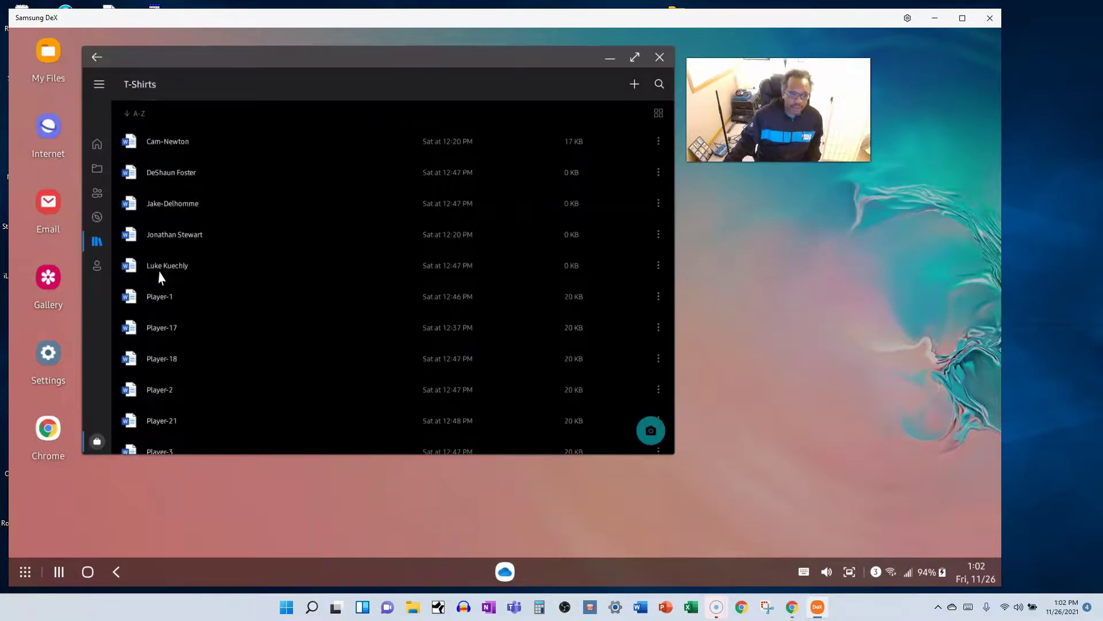
pyautogui.scroll(-3, 176, 282)
pyautogui.scroll(-2, 177, 286)
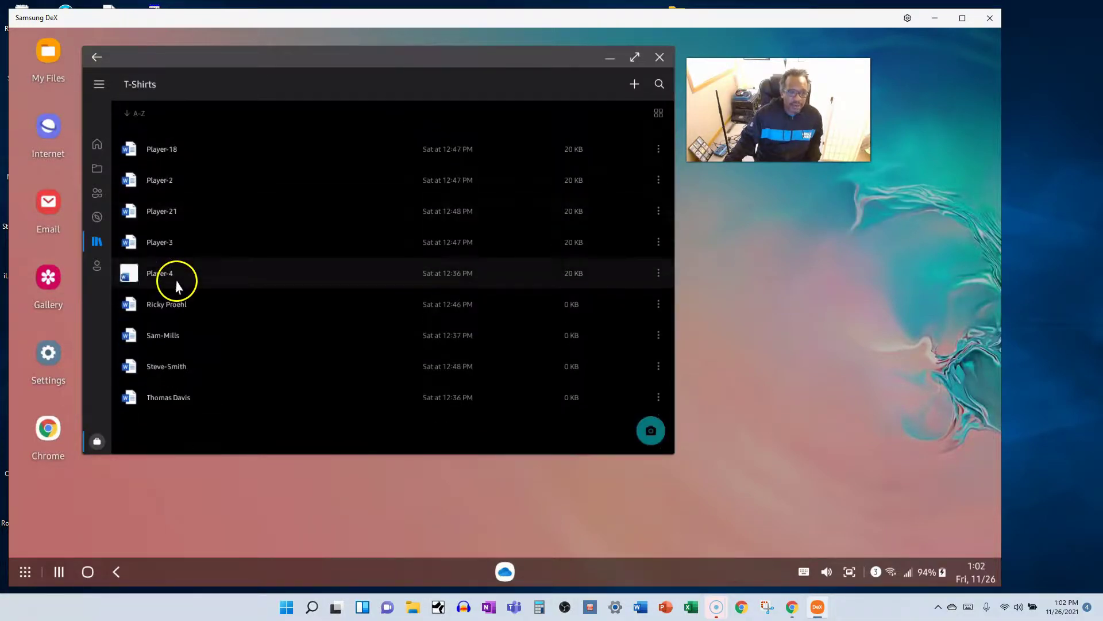
pyautogui.scroll(5, 177, 285)
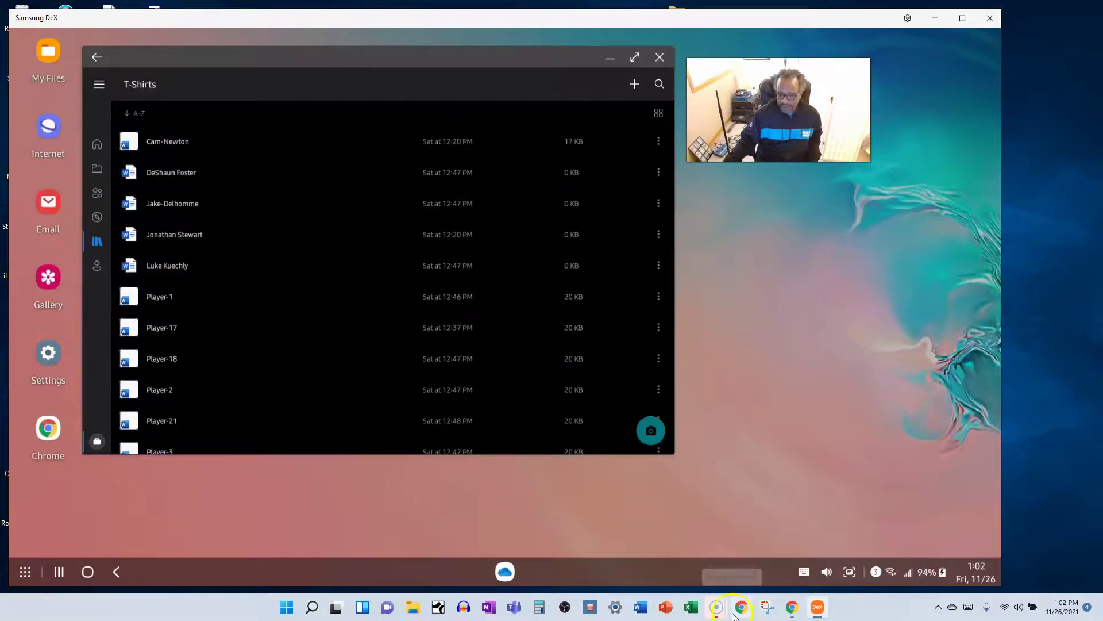
pyautogui.scroll(-3, 439, 349)
pyautogui.scroll(3, 439, 350)
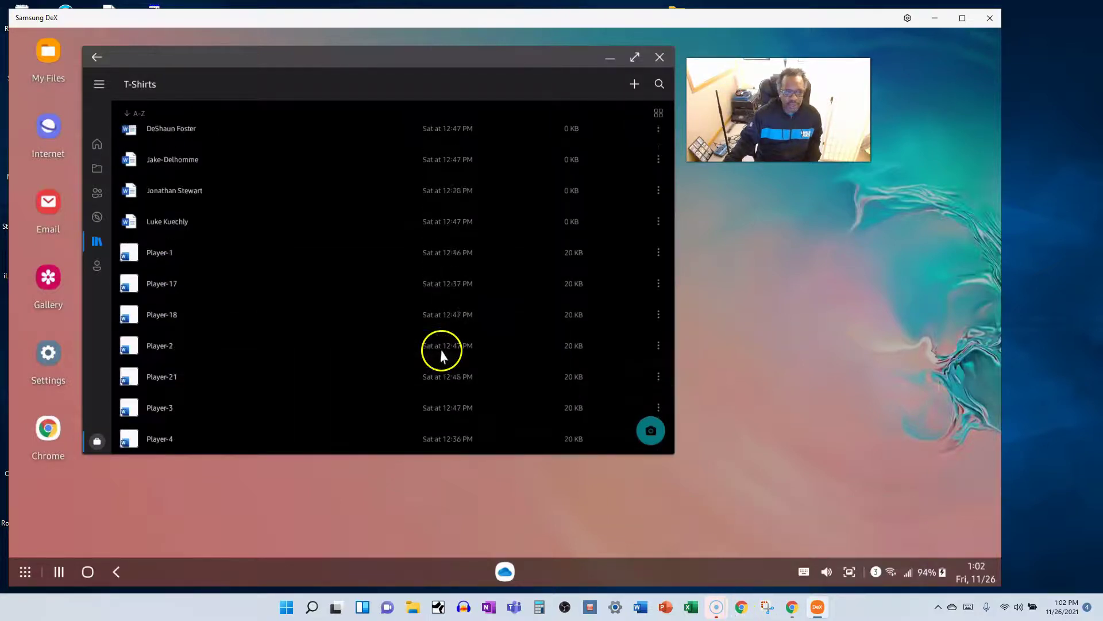
# - Open the T-Shirts document library from SharePoint's Site contents
pyautogui.click(747, 612)
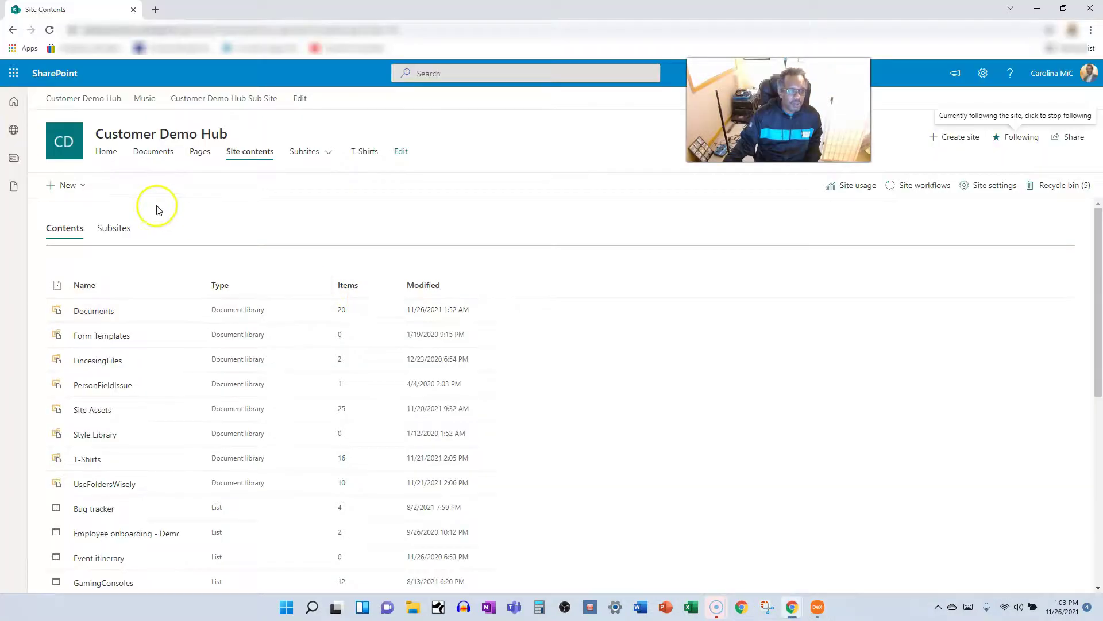
pyautogui.click(91, 459)
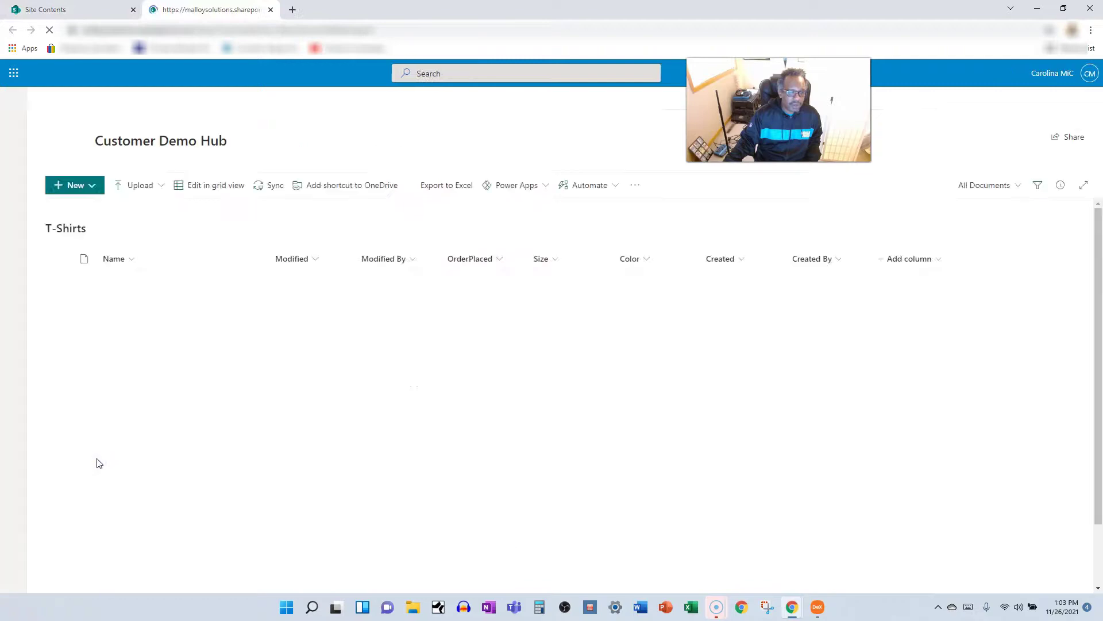
pyautogui.scroll(-3, 204, 378)
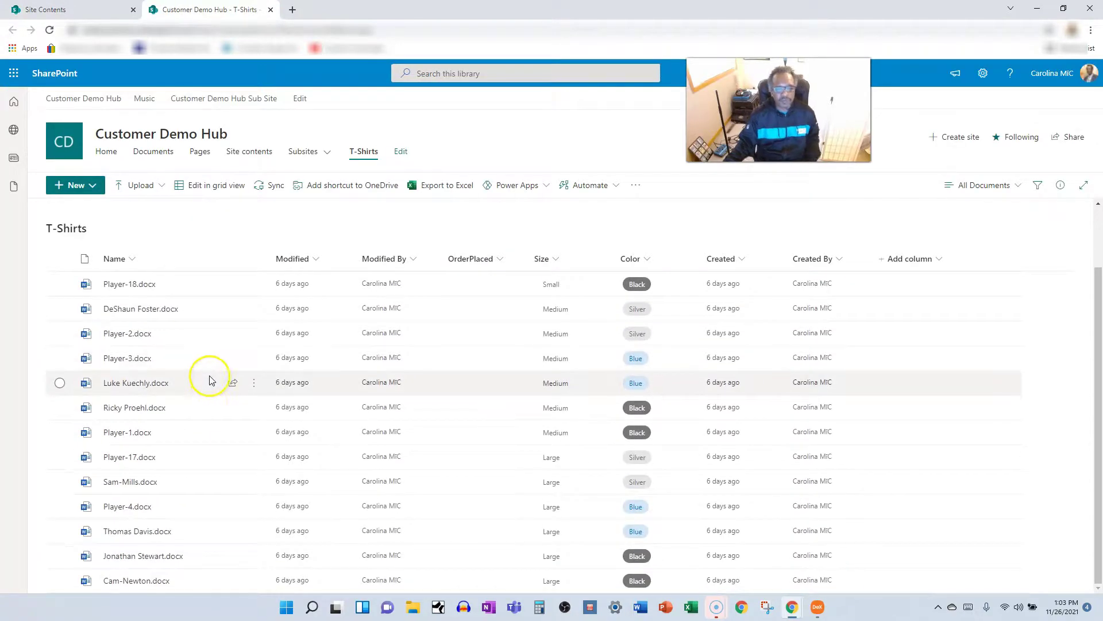
pyautogui.scroll(3, 213, 376)
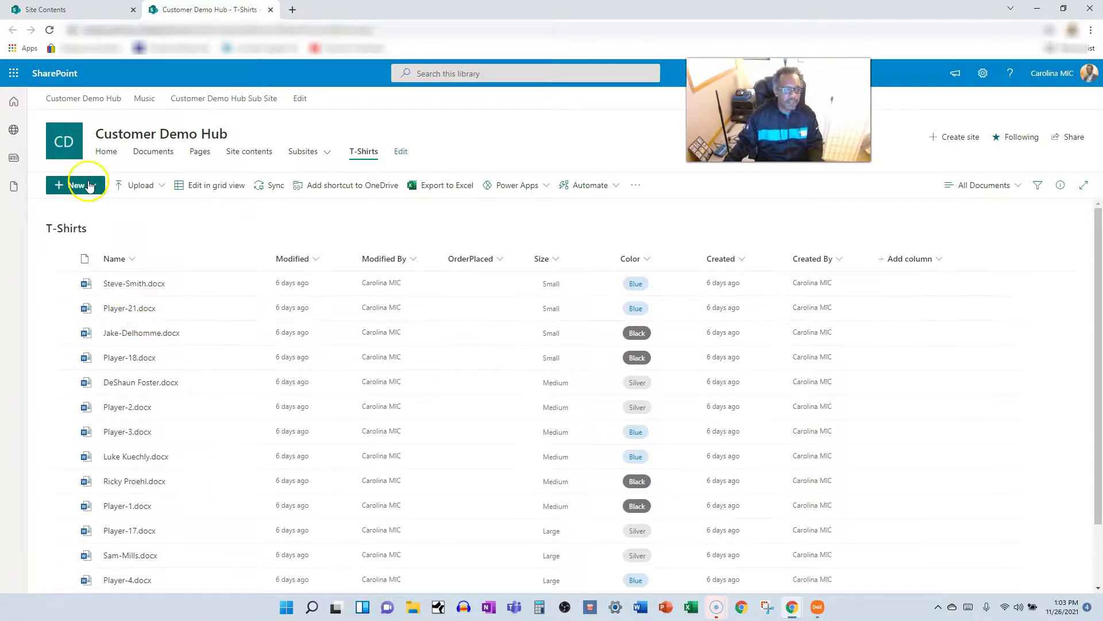
# - Create a new folder named 'Just For Giggles' in the library
pyautogui.click(90, 185)
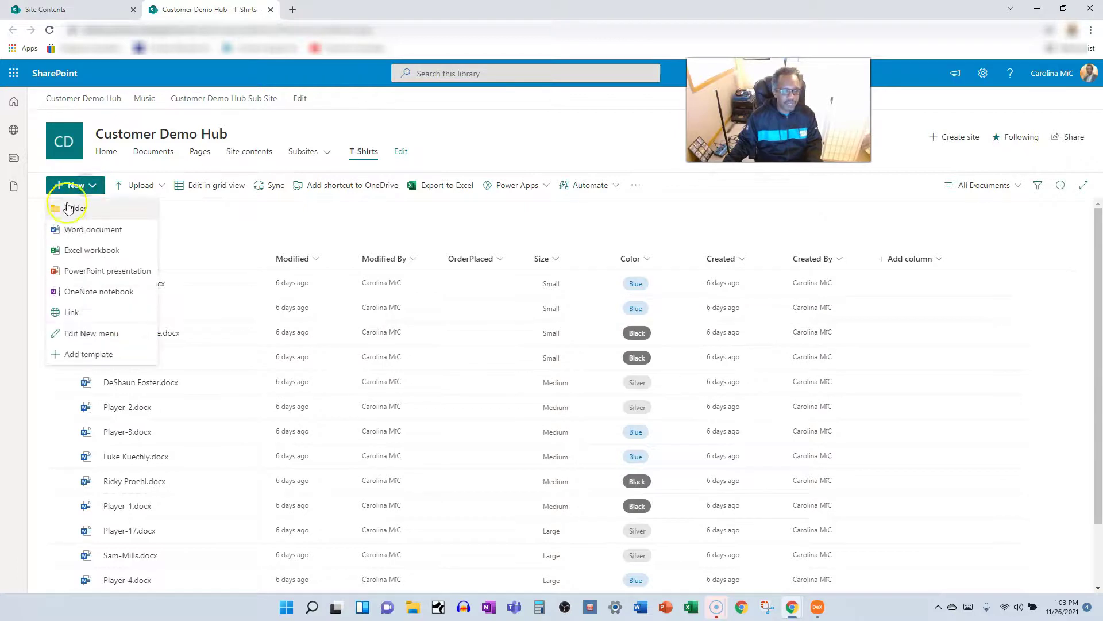
pyautogui.click(64, 211)
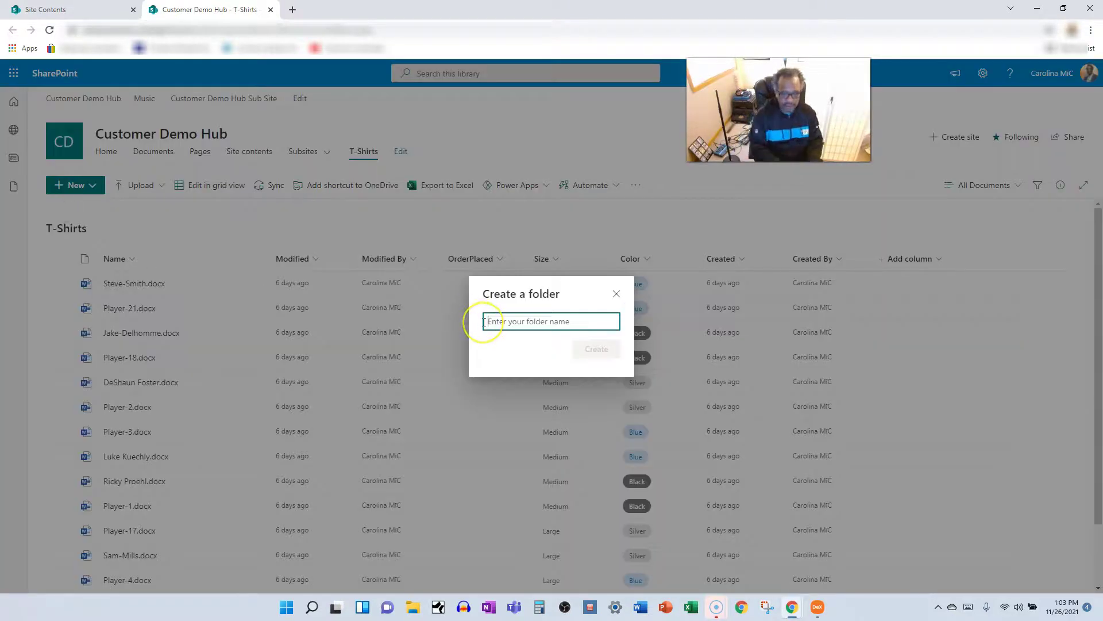
pyautogui.write('Just For Gi')
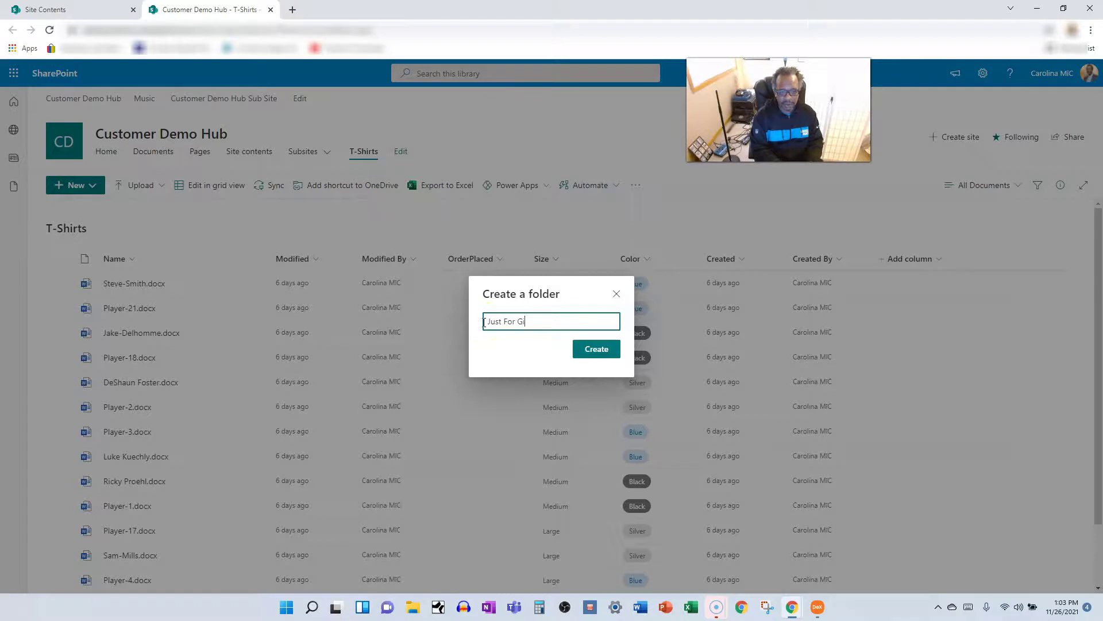
pyautogui.write('ggles')
pyautogui.click(580, 349)
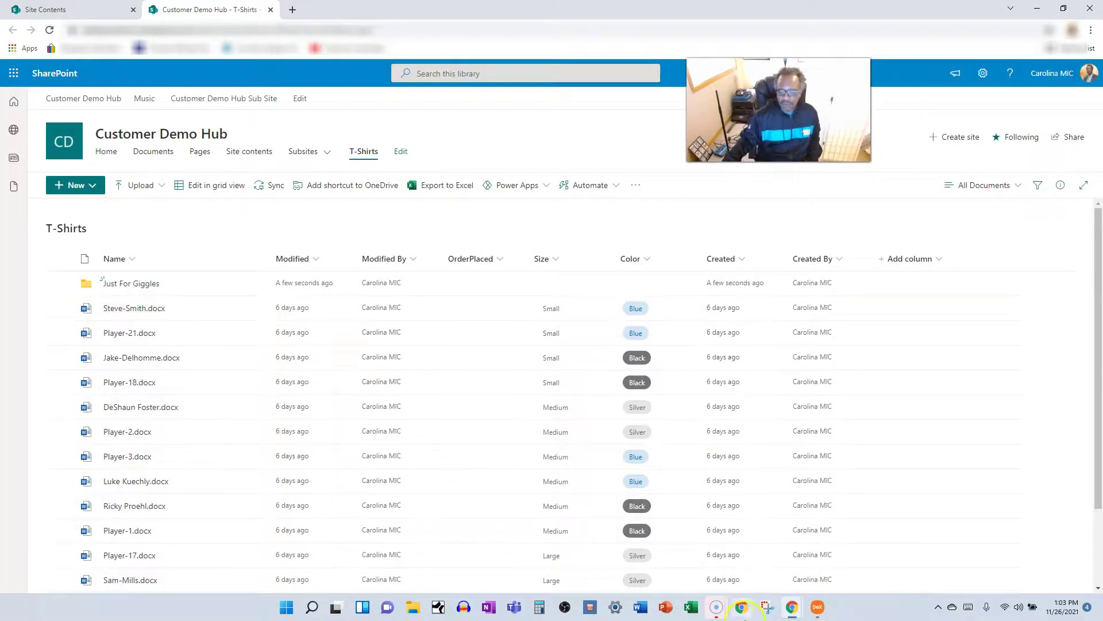
# - Reopen Customer Demo Hub's T-Shirts library in OneDrive and select the new Just For Giggles folder
pyautogui.click(818, 610)
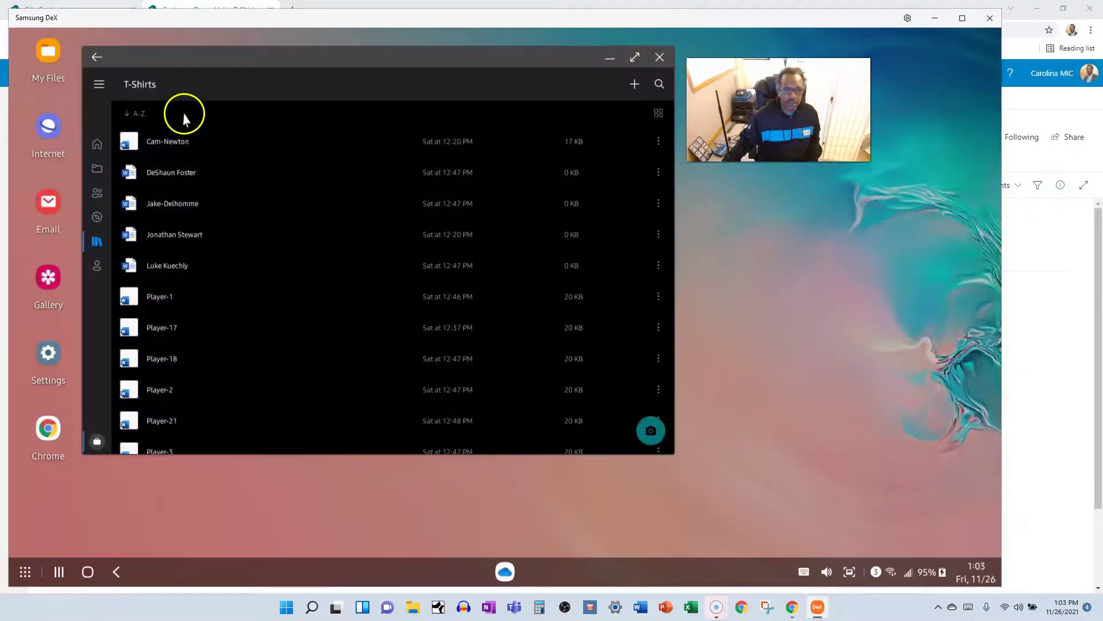
pyautogui.click(99, 243)
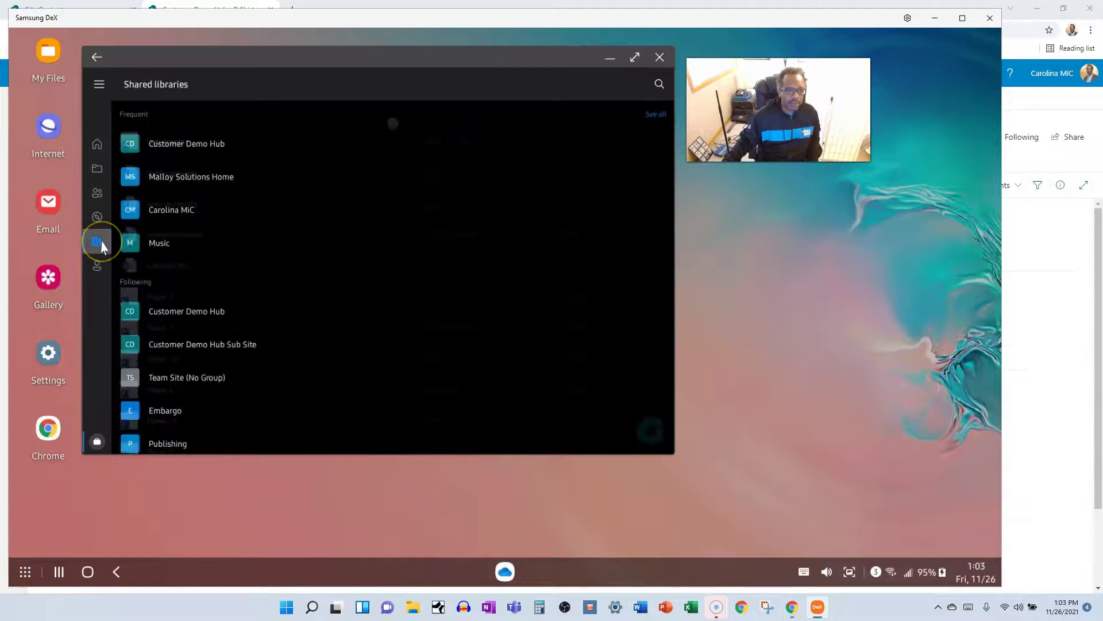
pyautogui.click(163, 151)
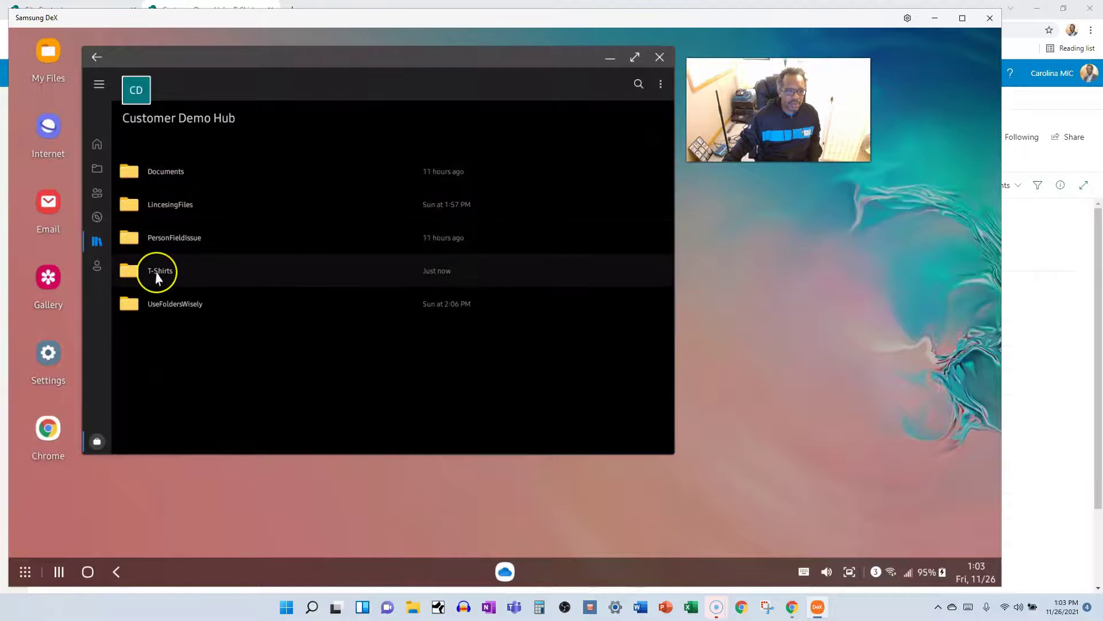
pyautogui.click(157, 272)
pyautogui.scroll(-5, 163, 276)
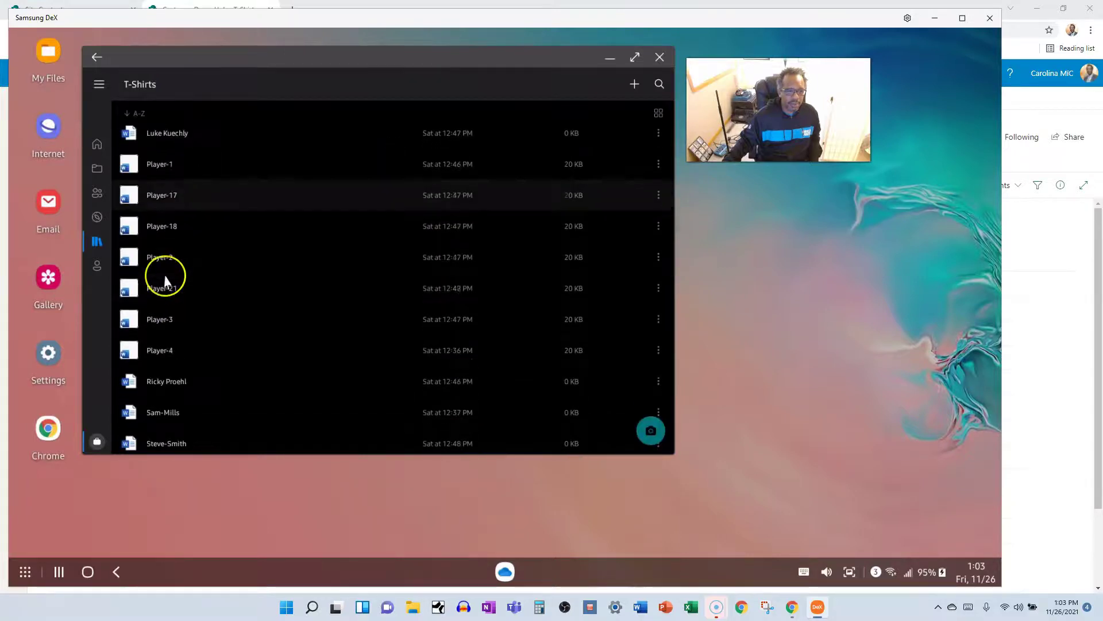
pyautogui.scroll(5, 165, 281)
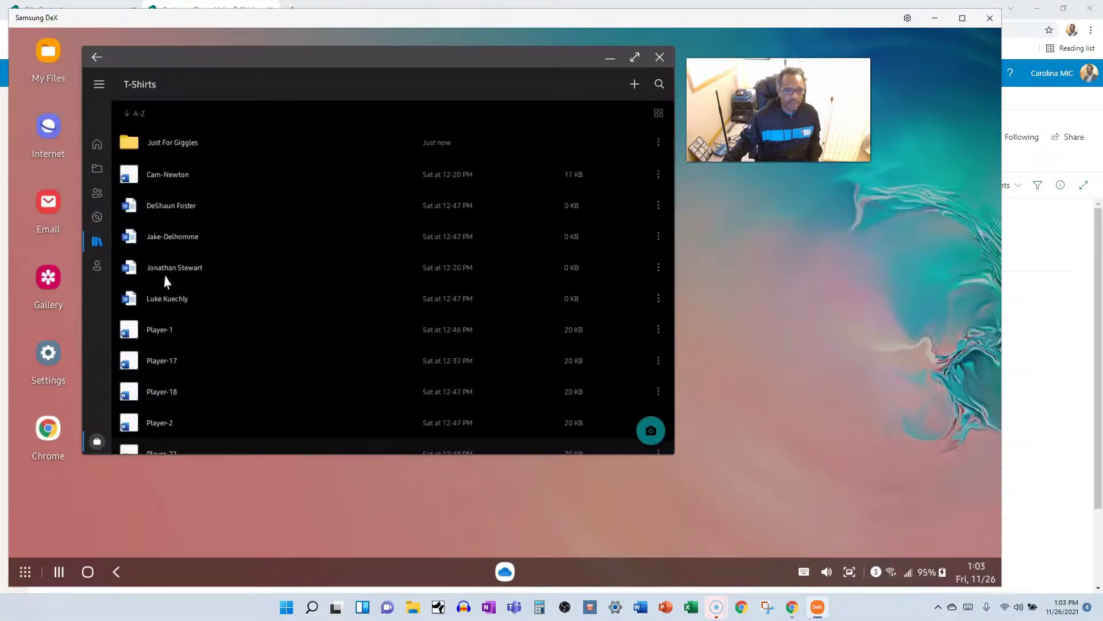
pyautogui.click(148, 147)
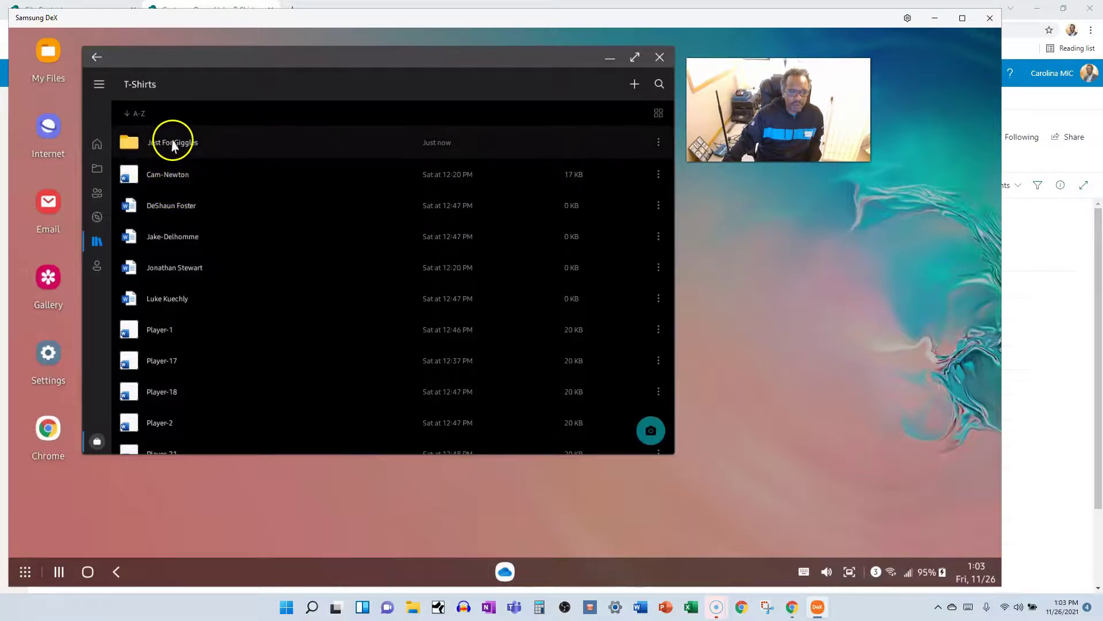
# - Upload the photo 20211126_102726.jpg into the Just For Giggles folder
pyautogui.doubleClick(172, 143)
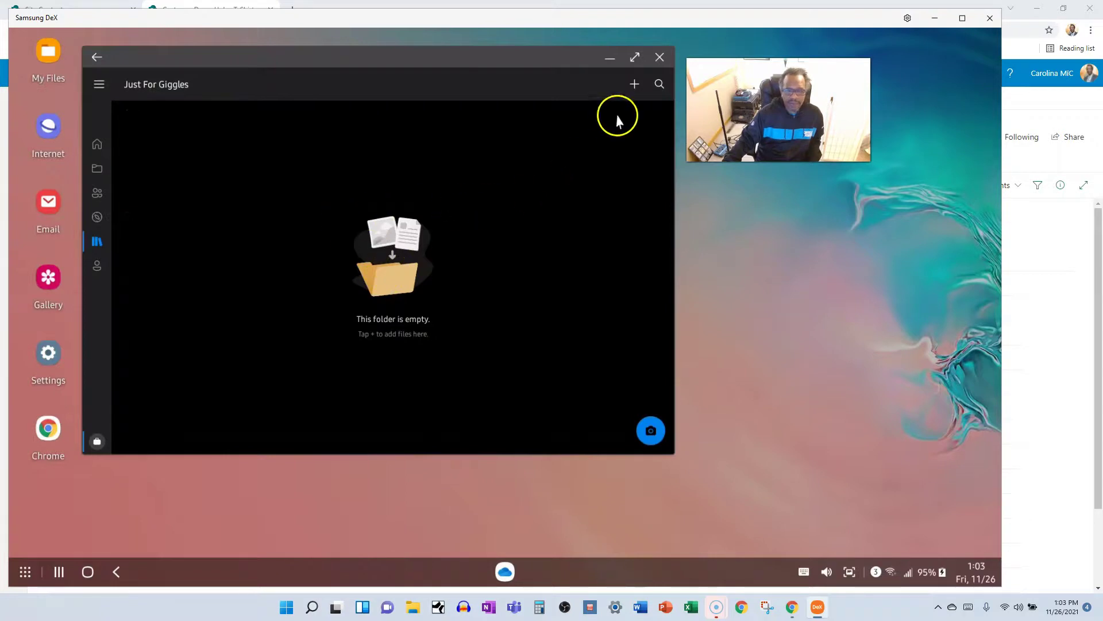
pyautogui.click(635, 85)
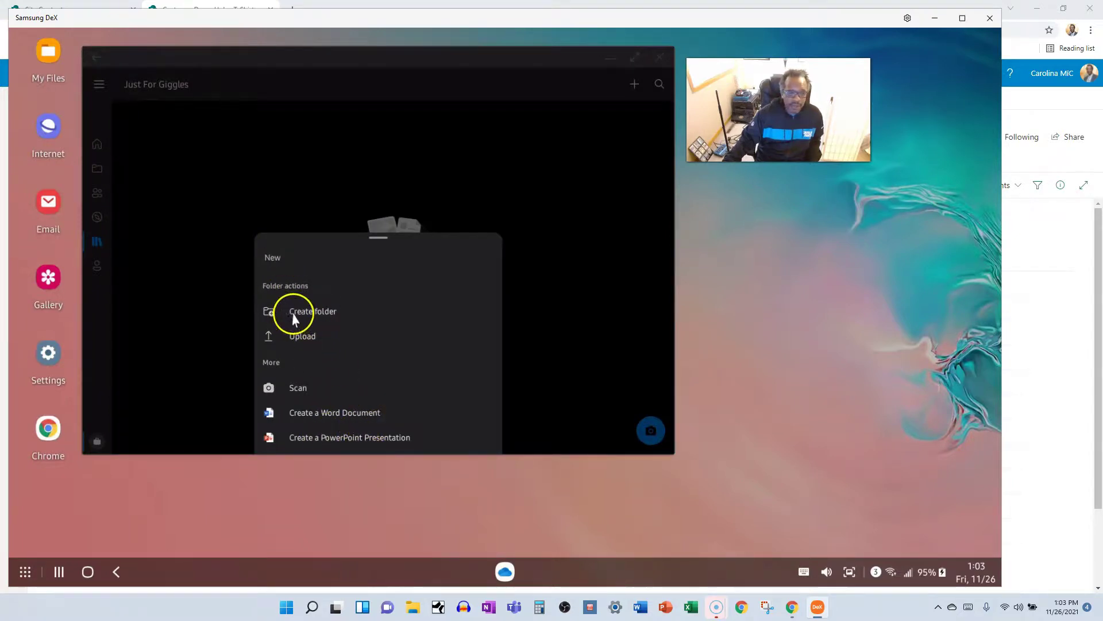
pyautogui.click(300, 337)
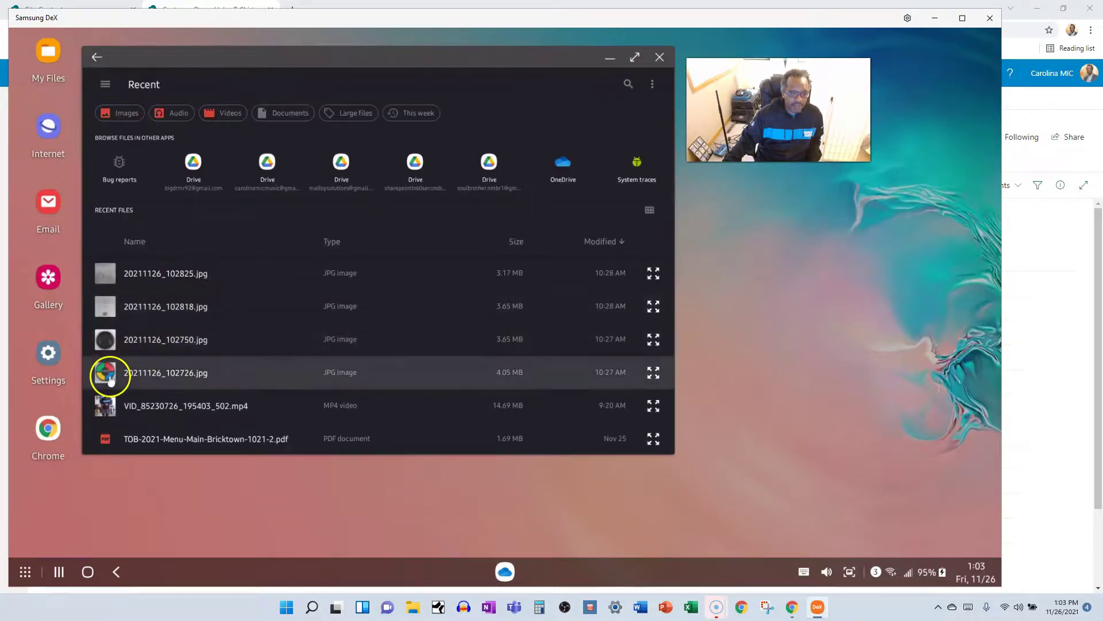
pyautogui.click(131, 374)
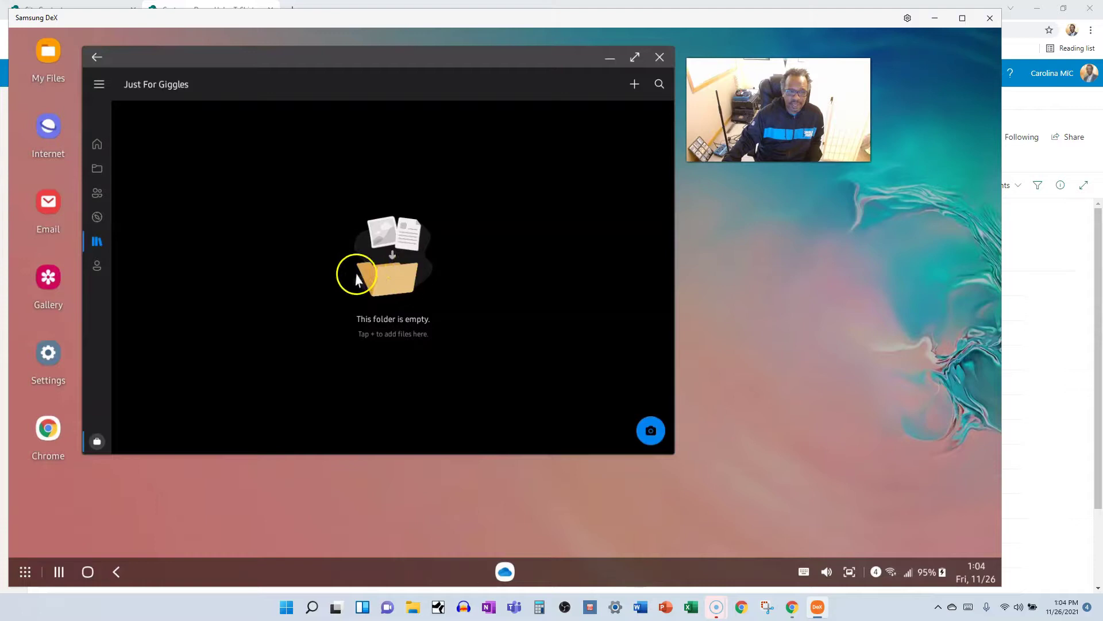
# - Navigate back through Shared libraries to Just For Giggles to confirm the 3.9 MB upload
pyautogui.click(97, 244)
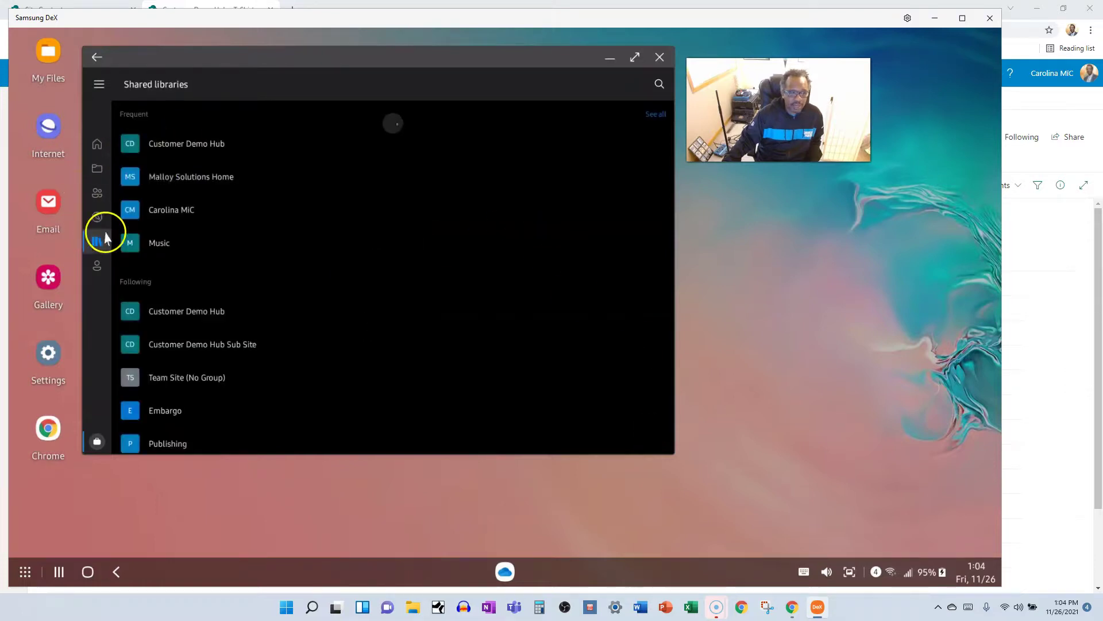
pyautogui.click(177, 142)
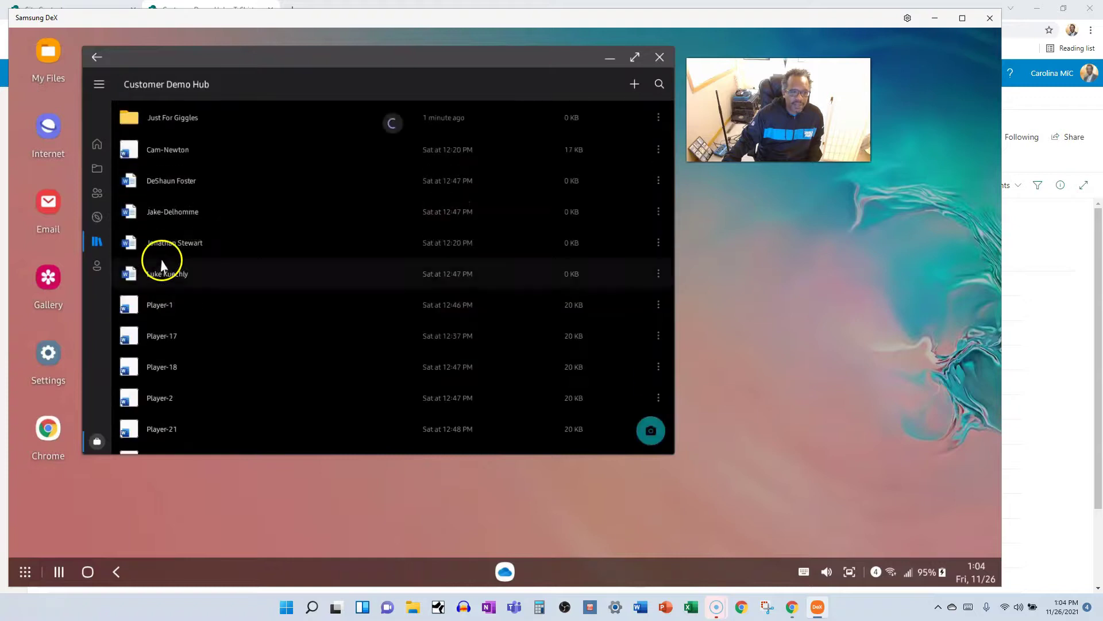
pyautogui.click(157, 115)
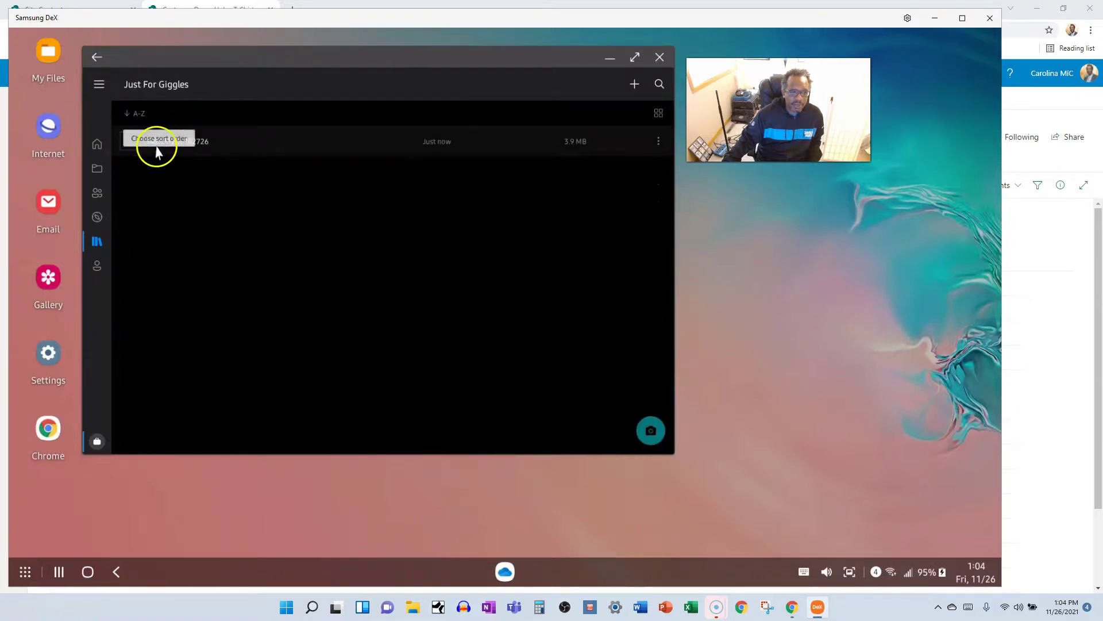
# - Return to Chrome's SharePoint T-Shirts library and open the Just For Giggles folder
pyautogui.click(740, 610)
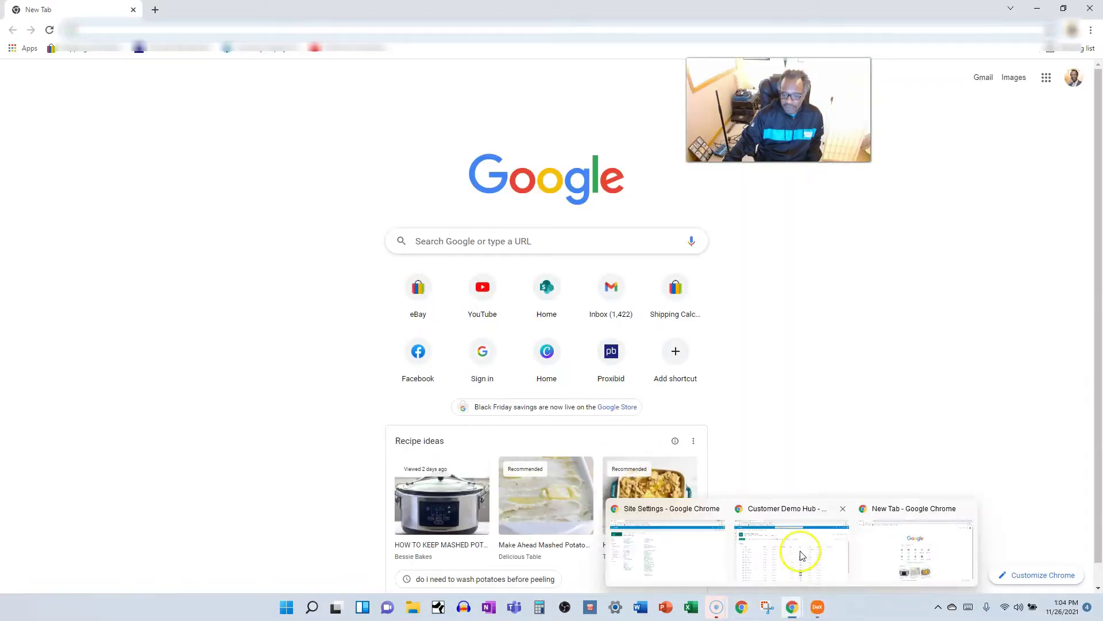
pyautogui.click(799, 553)
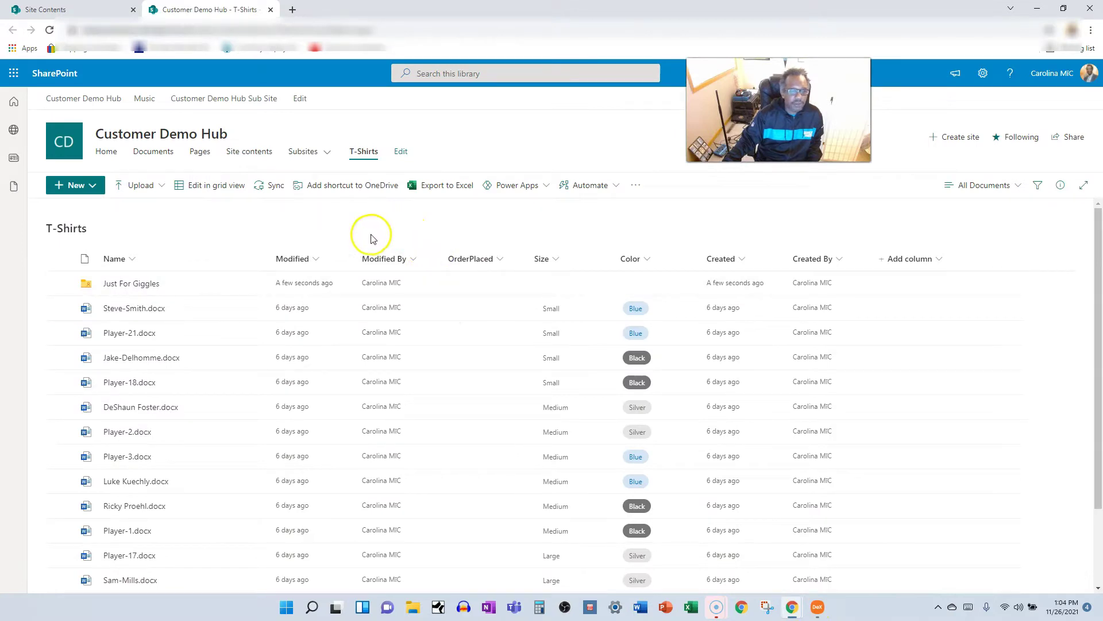
pyautogui.click(130, 284)
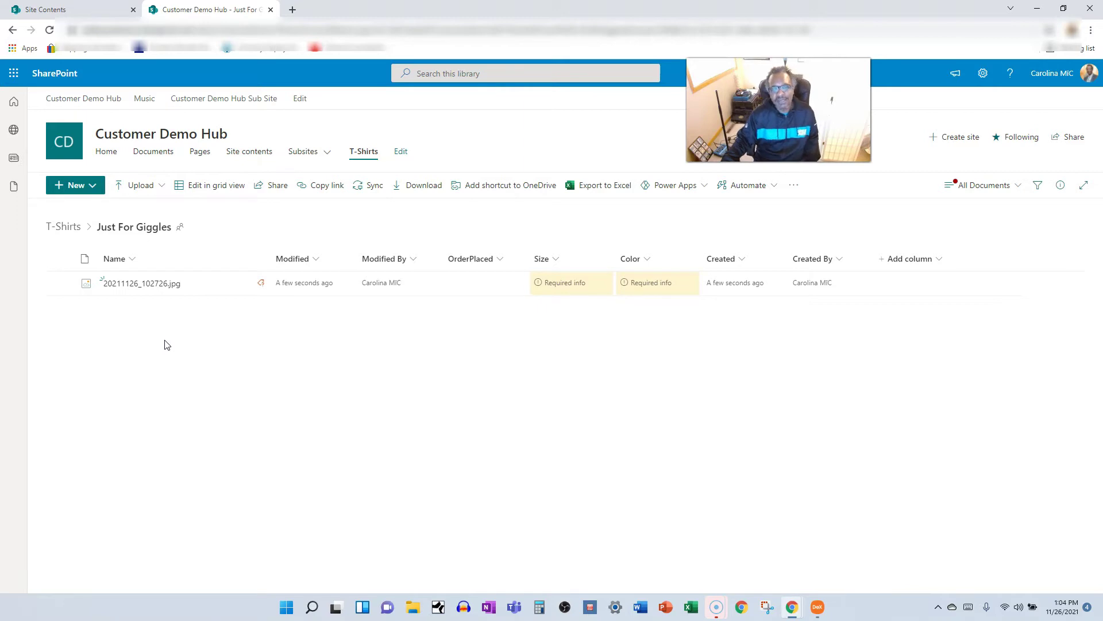
pyautogui.click(197, 327)
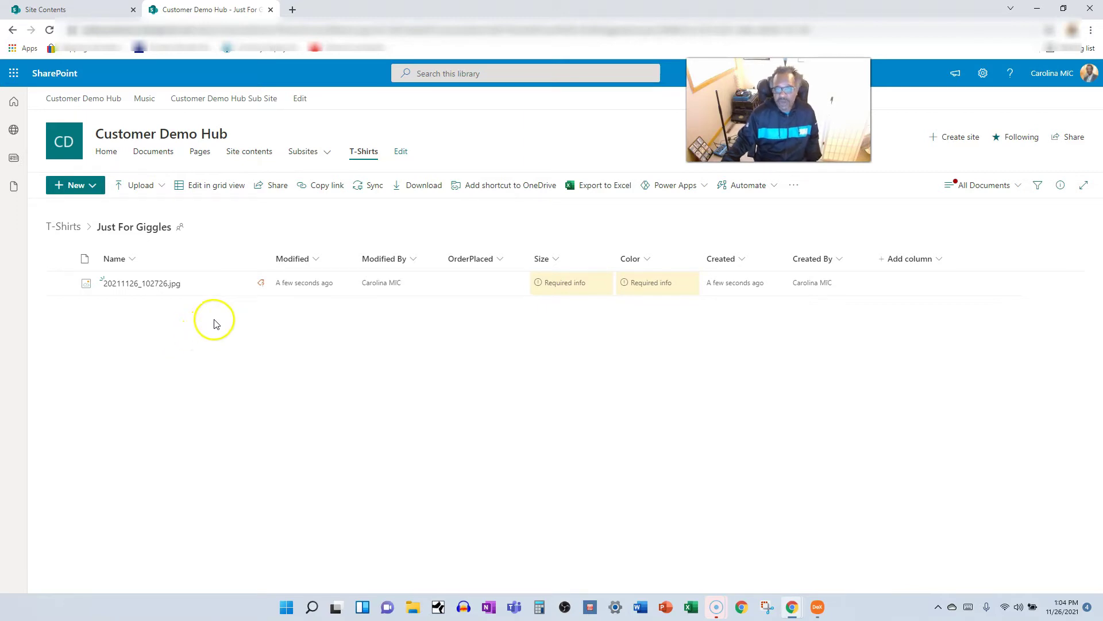